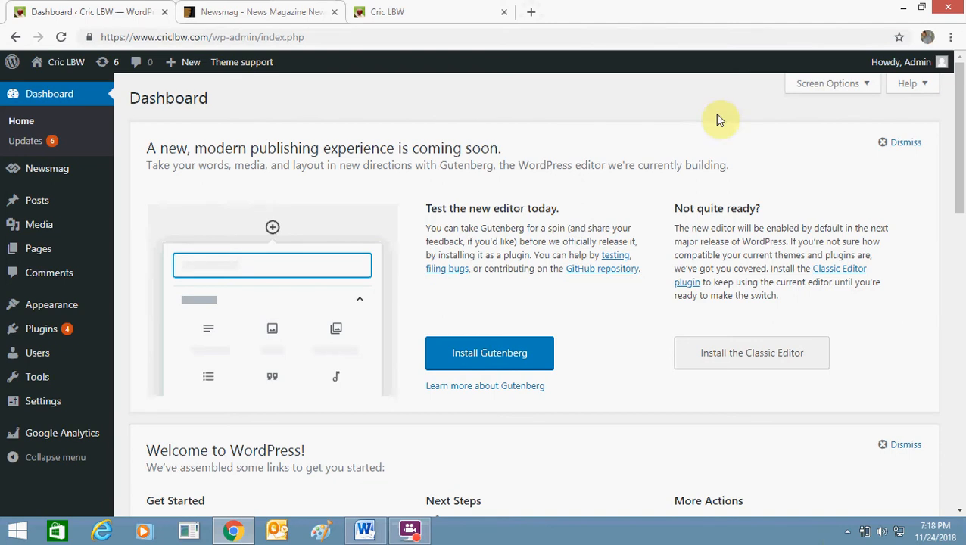
# Examine the live Cric LBW homepage, from the header and featured grid down to the latest articles and social links.
pyautogui.click(400, 9)
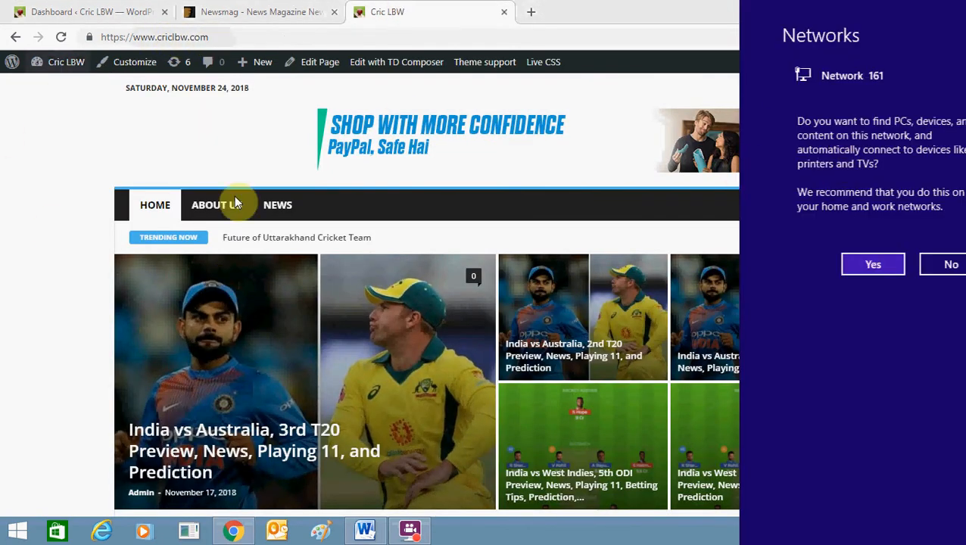
pyautogui.click(3, 243)
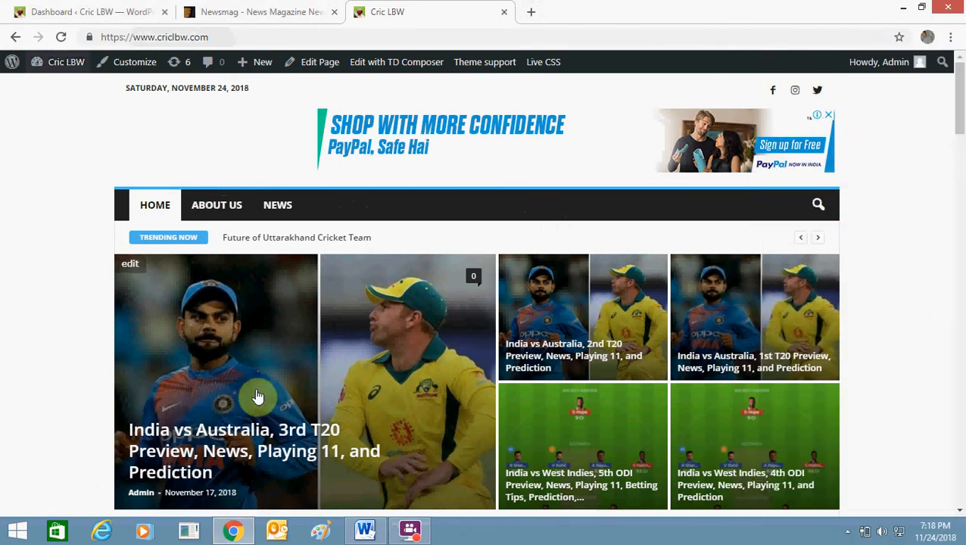
pyautogui.scroll(-1, 959, 155)
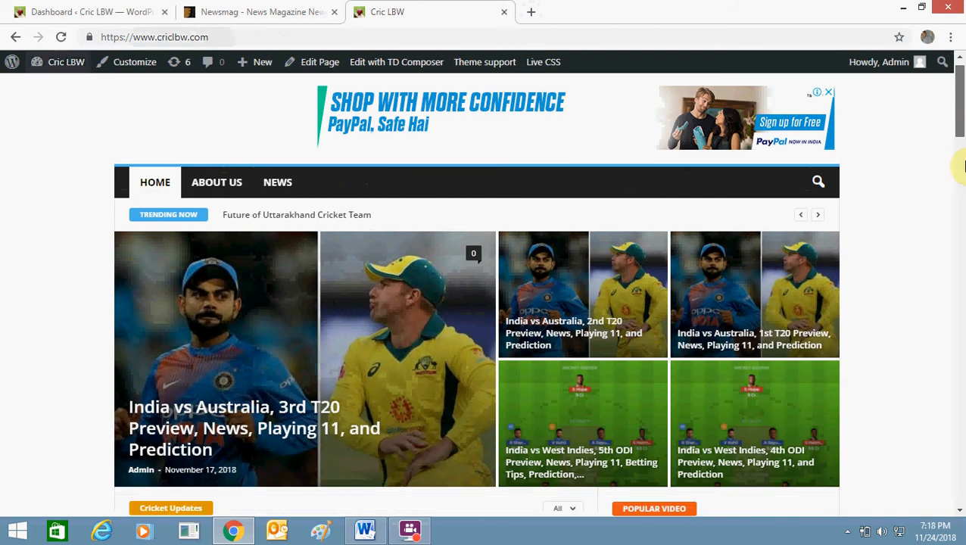
pyautogui.scroll(-5, 961, 163)
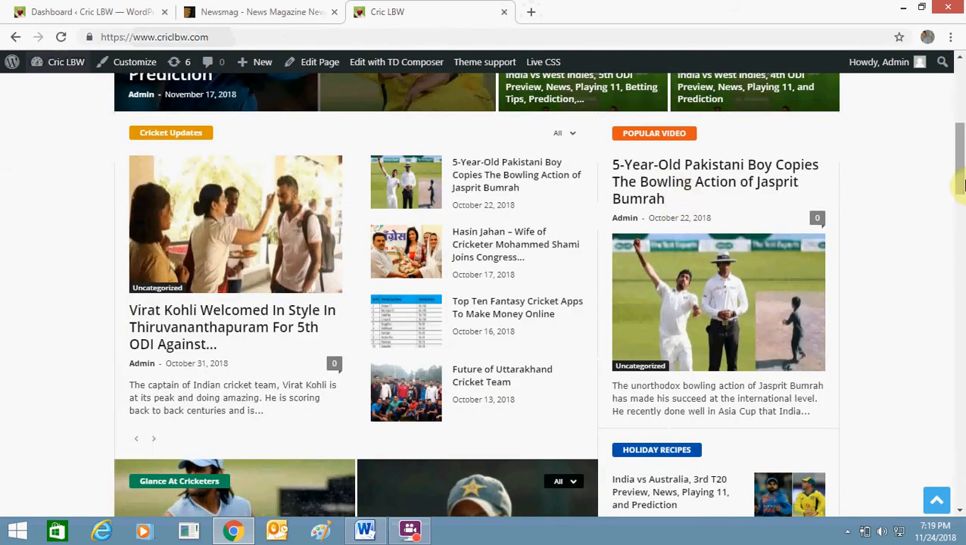
pyautogui.moveTo(963, 178); pyautogui.dragTo(961, 227)
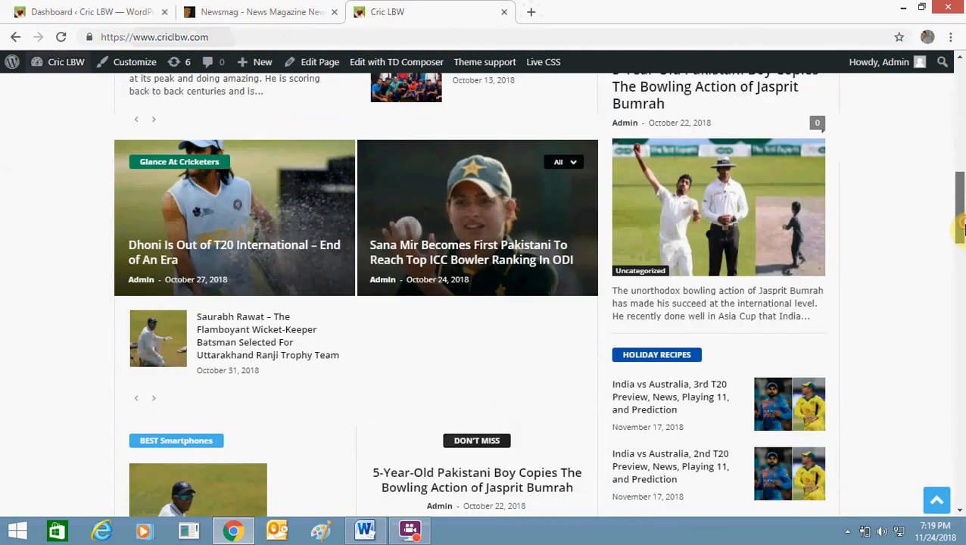
pyautogui.moveTo(964, 264); pyautogui.dragTo(641, 302)
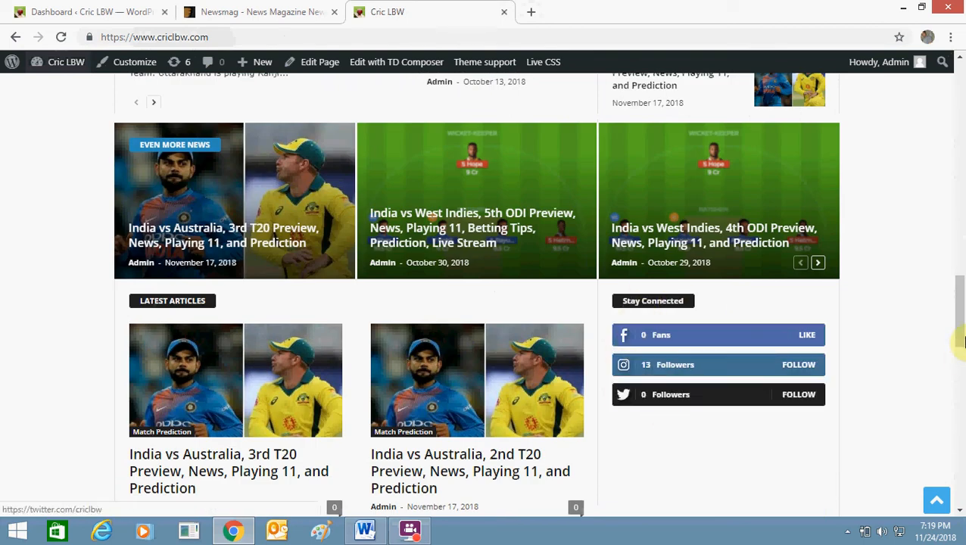
pyautogui.moveTo(961, 297); pyautogui.dragTo(957, 97)
pyautogui.scroll(3, 851, 95)
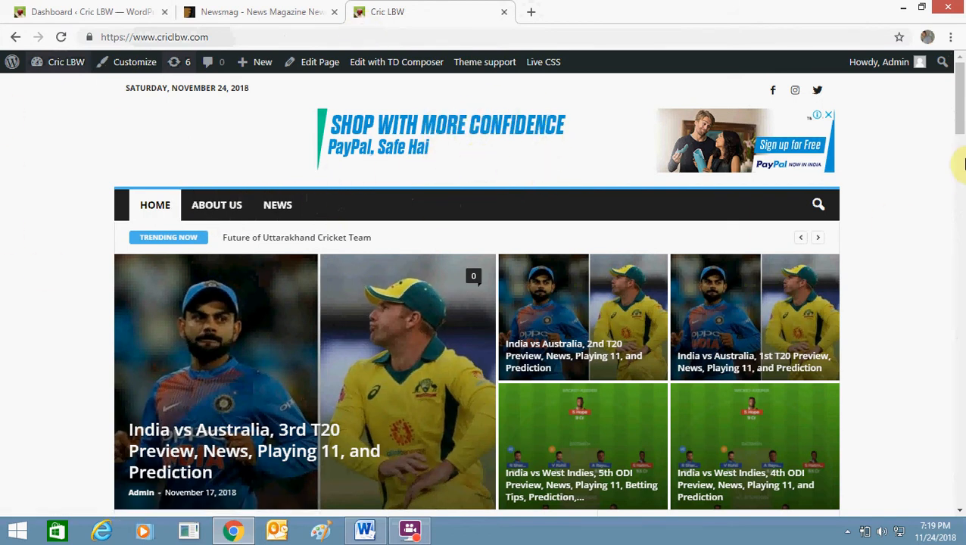
pyautogui.moveTo(960, 127); pyautogui.dragTo(960, 324)
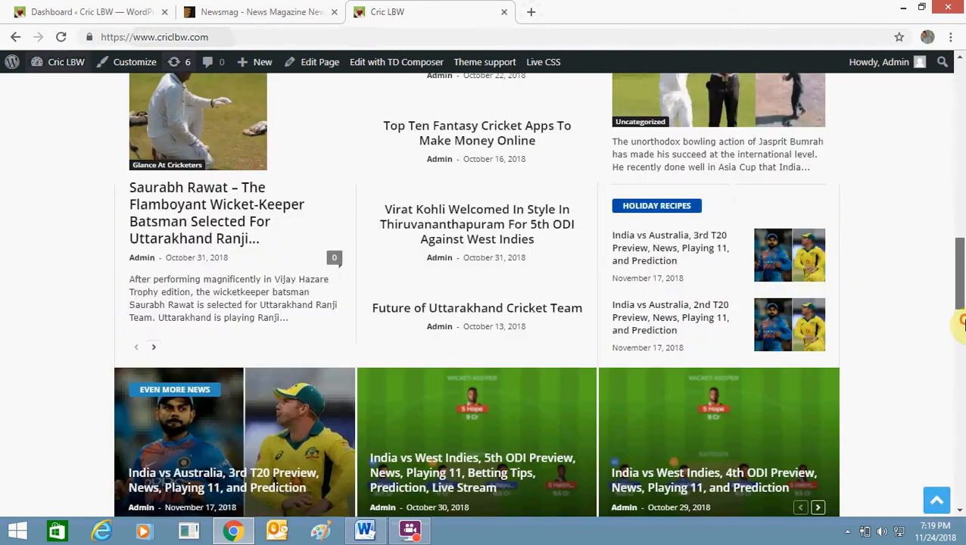
# Examine the Newsmag theme's ThemeForest page, including the regular license price, tagDiv Composer introduction and compatibility details.
pyautogui.click(215, 8)
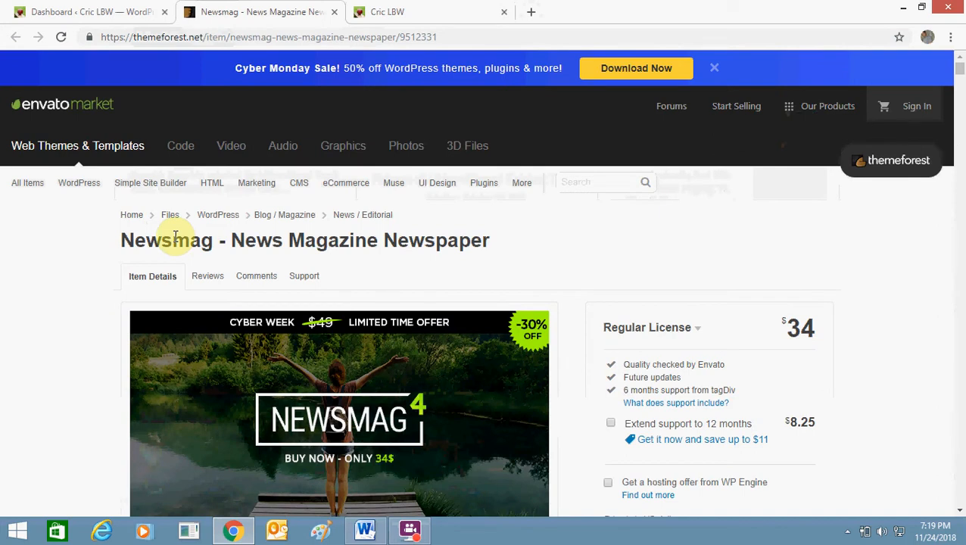
pyautogui.moveTo(824, 337); pyautogui.dragTo(603, 328)
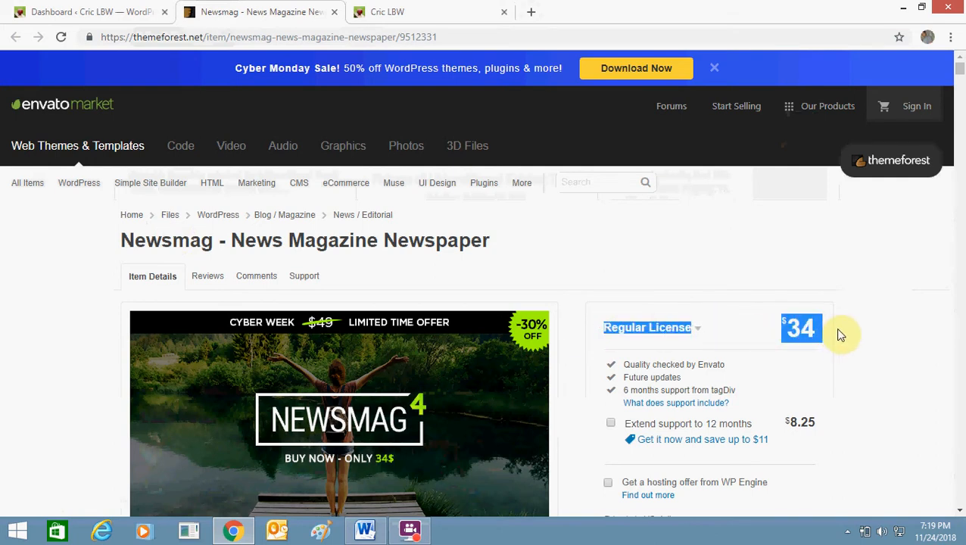
pyautogui.click(882, 295)
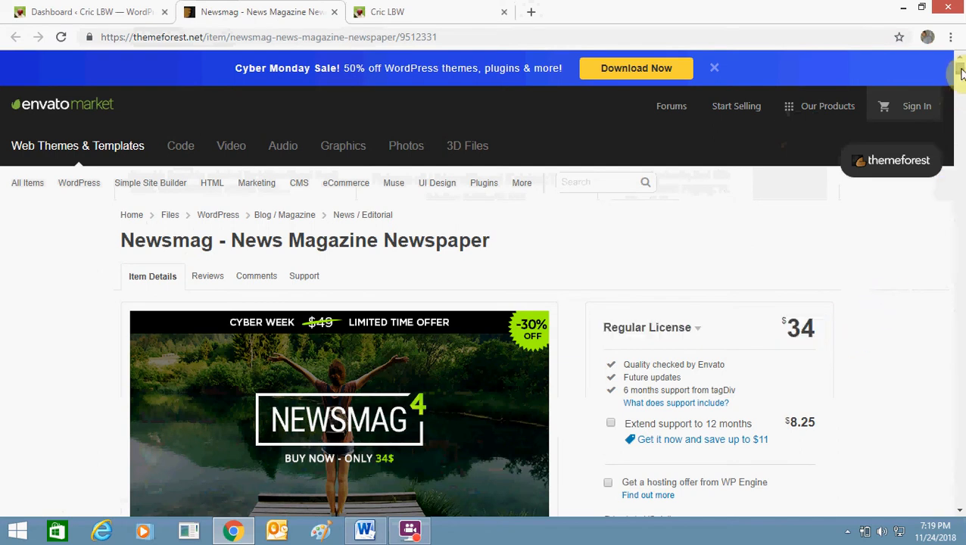
pyautogui.moveTo(960, 68); pyautogui.dragTo(960, 83)
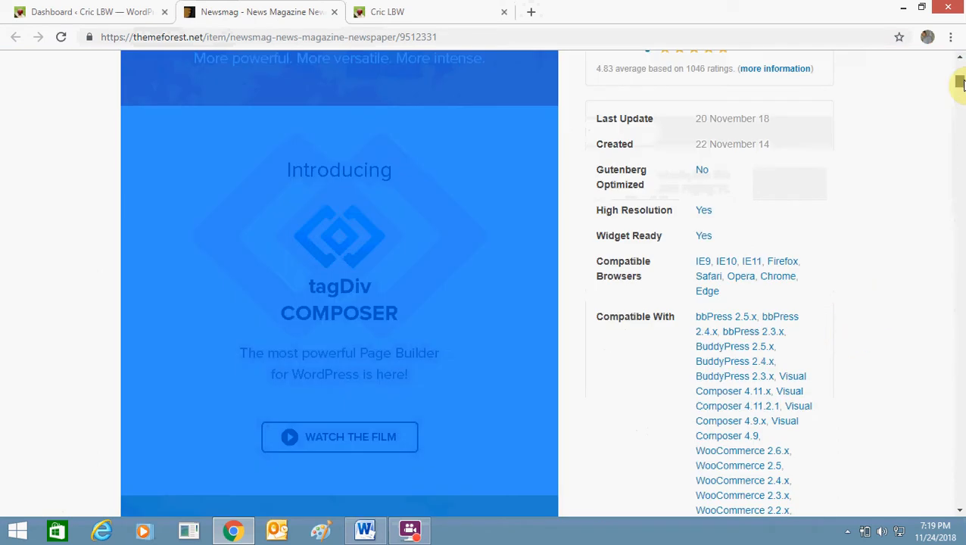
pyautogui.click(929, 121)
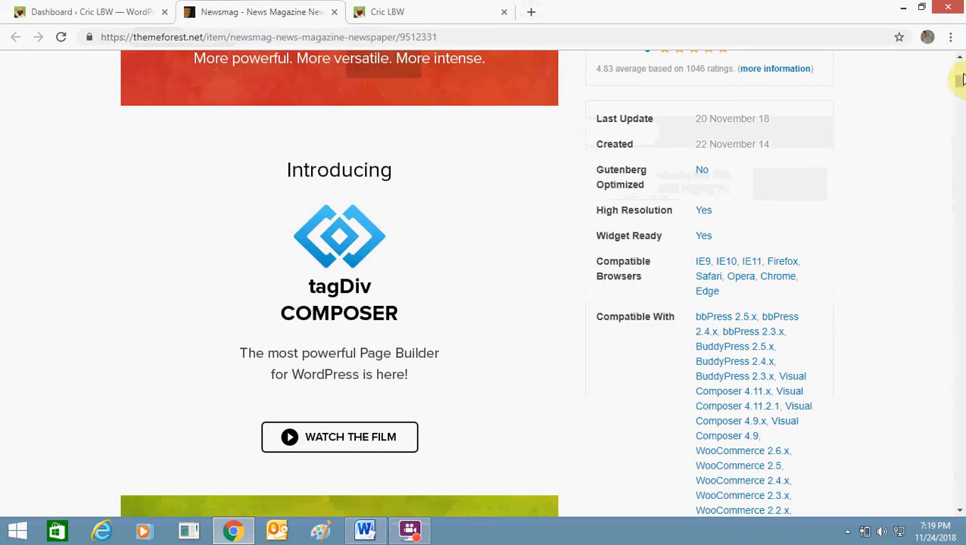
pyautogui.moveTo(960, 80); pyautogui.dragTo(960, 69)
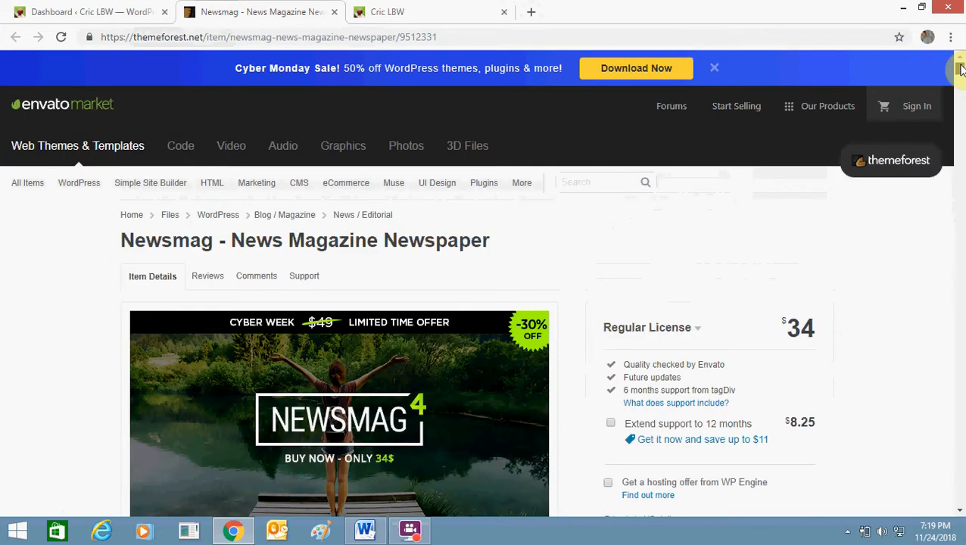
pyautogui.click(384, 12)
pyautogui.click(252, 6)
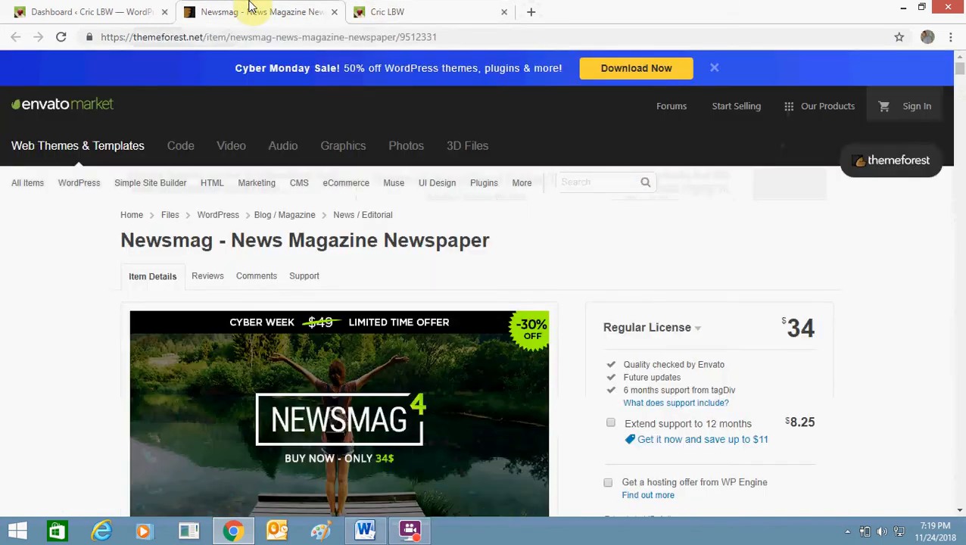
pyautogui.click(156, 7)
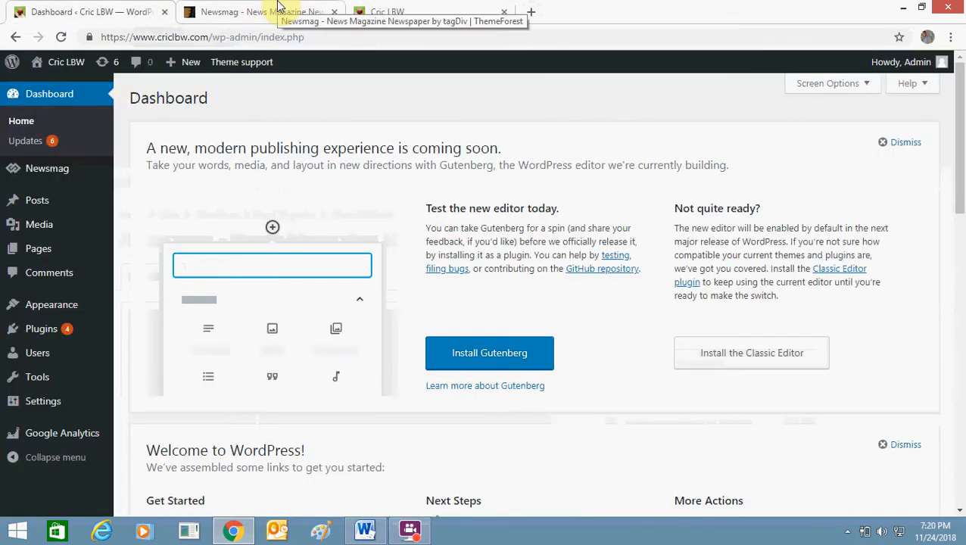
pyautogui.click(224, 11)
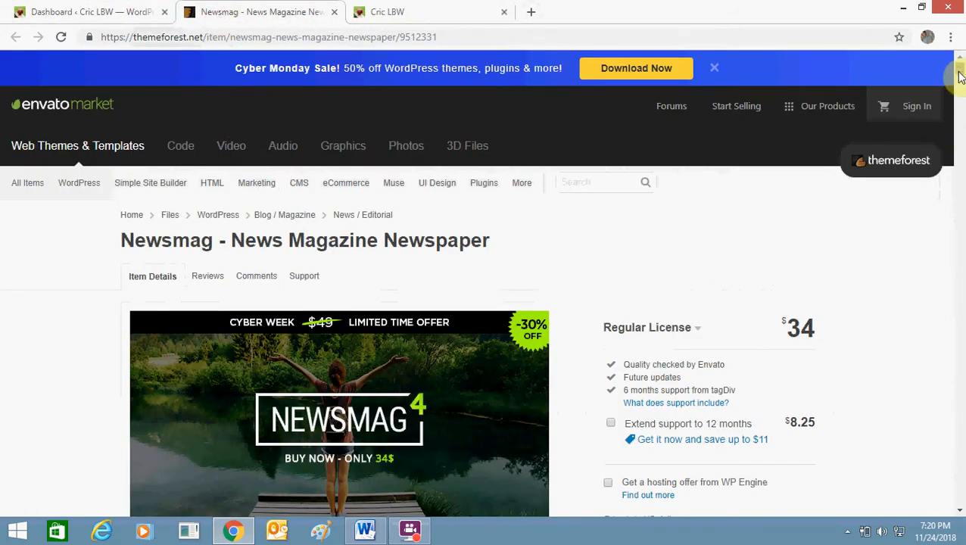
pyautogui.moveTo(960, 75); pyautogui.dragTo(955, 87)
# Open the Home front page from the WordPress pages list with TD Composer in a new browser tab.
pyautogui.click(125, 10)
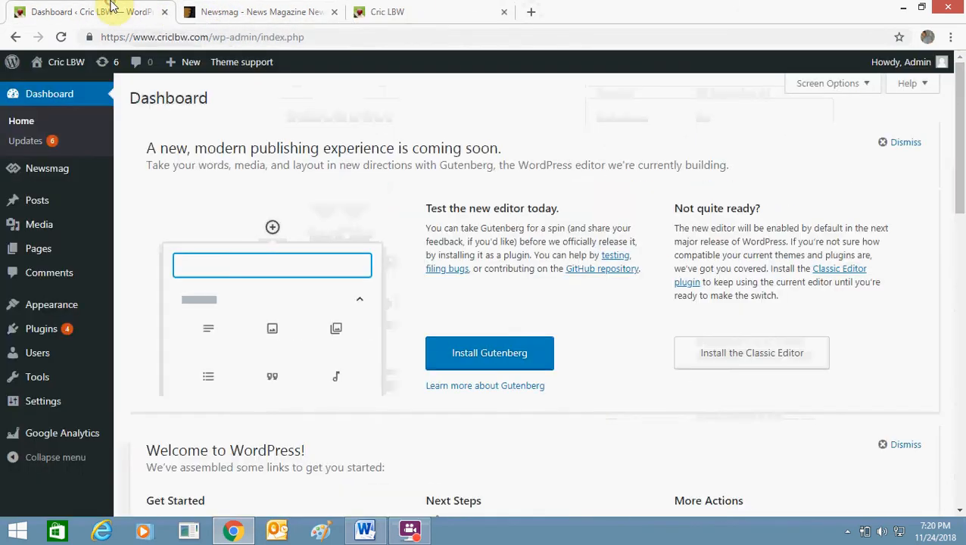
pyautogui.moveTo(64, 173)
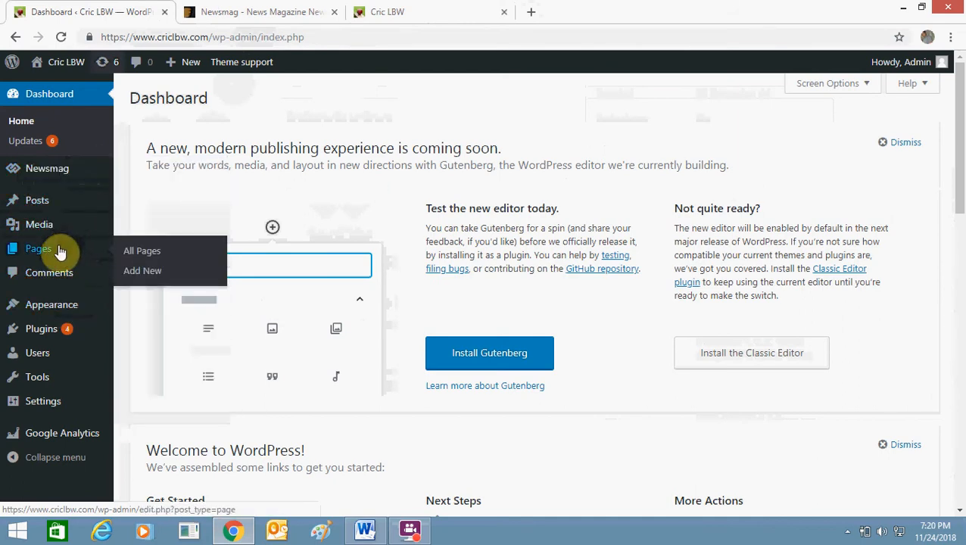
pyautogui.click(134, 252)
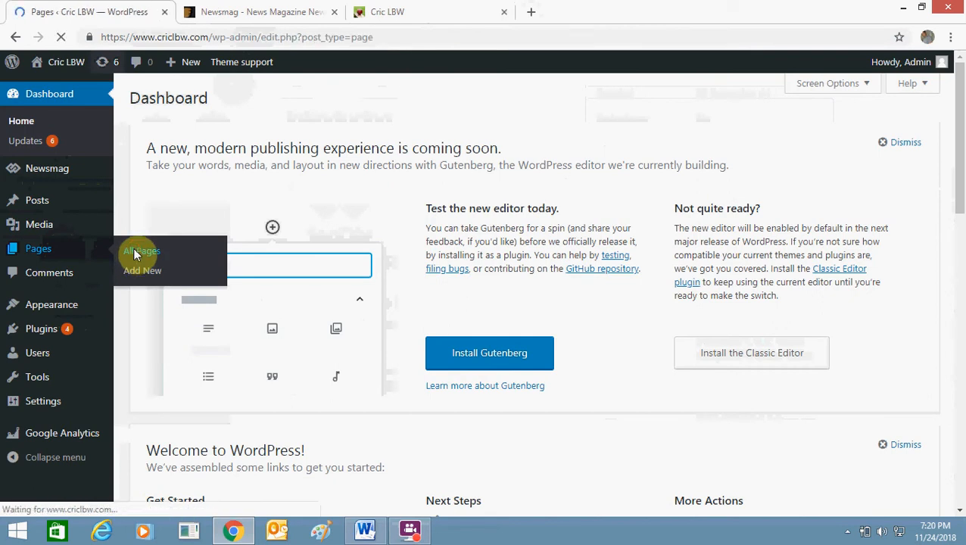
pyautogui.moveTo(174, 300)
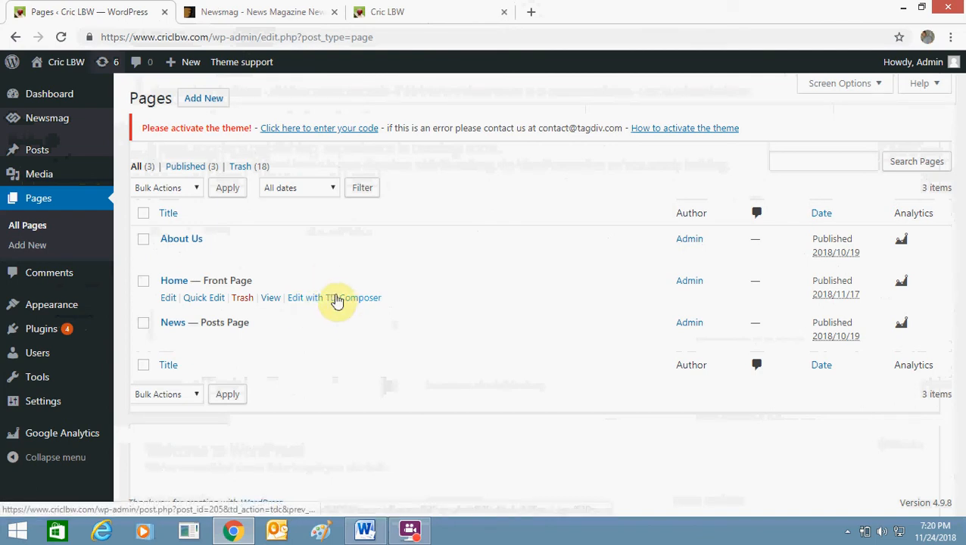
pyautogui.rightClick(337, 300)
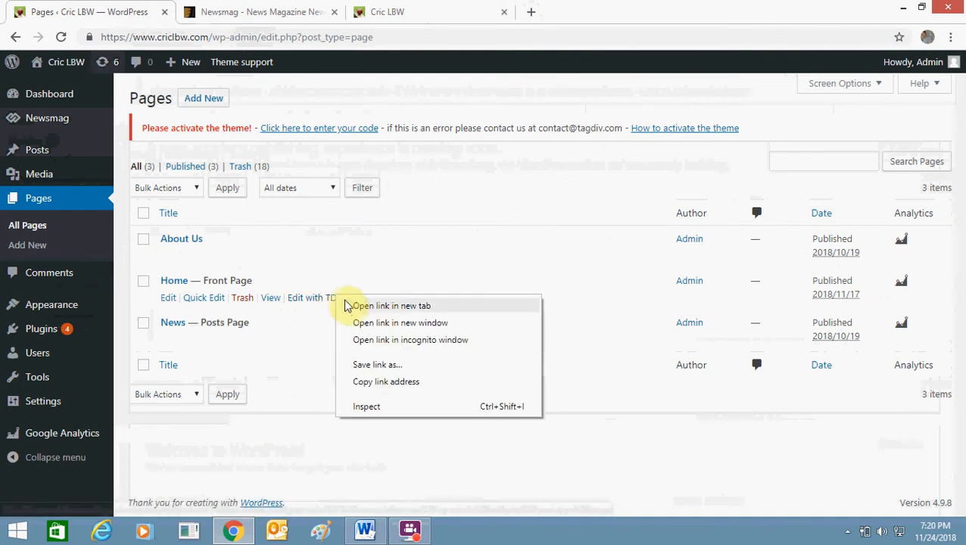
pyautogui.click(346, 304)
pyautogui.click(224, 9)
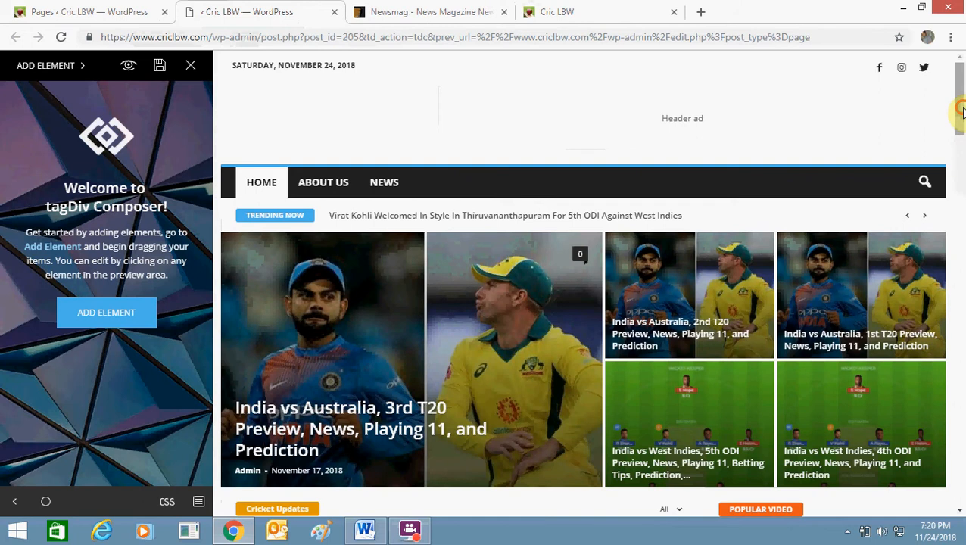
# Select the Big Grid block at the head of the homepage and inspect its category filter options.
pyautogui.moveTo(960, 125); pyautogui.dragTo(963, 139)
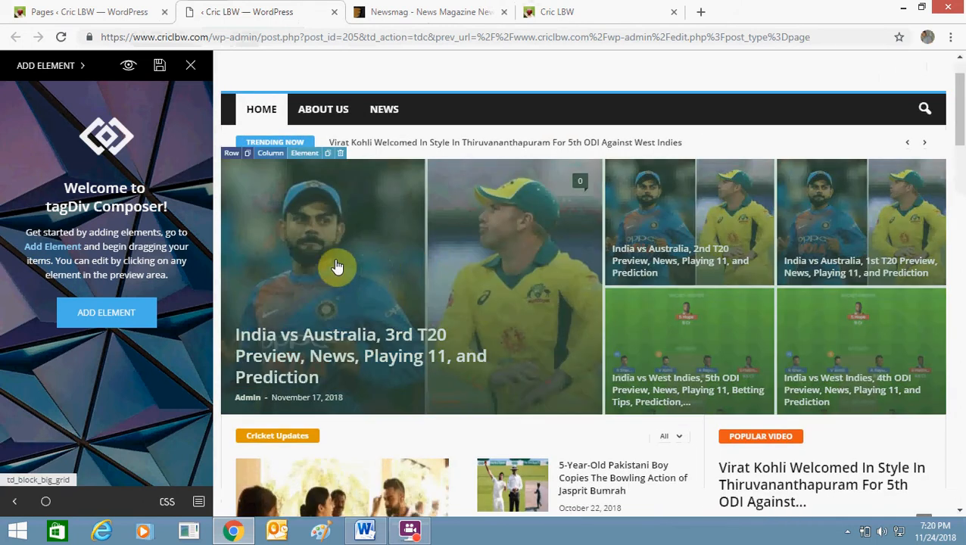
pyautogui.click(337, 267)
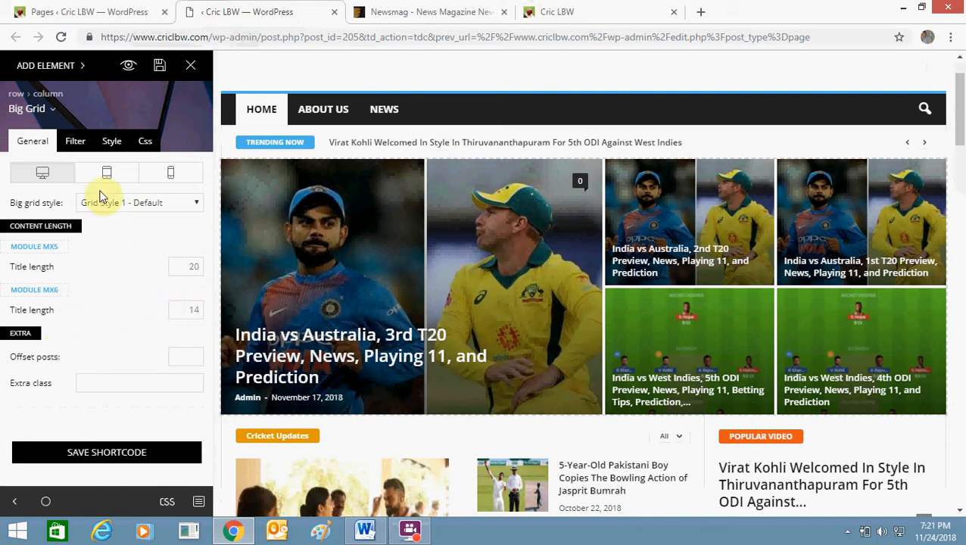
pyautogui.click(79, 142)
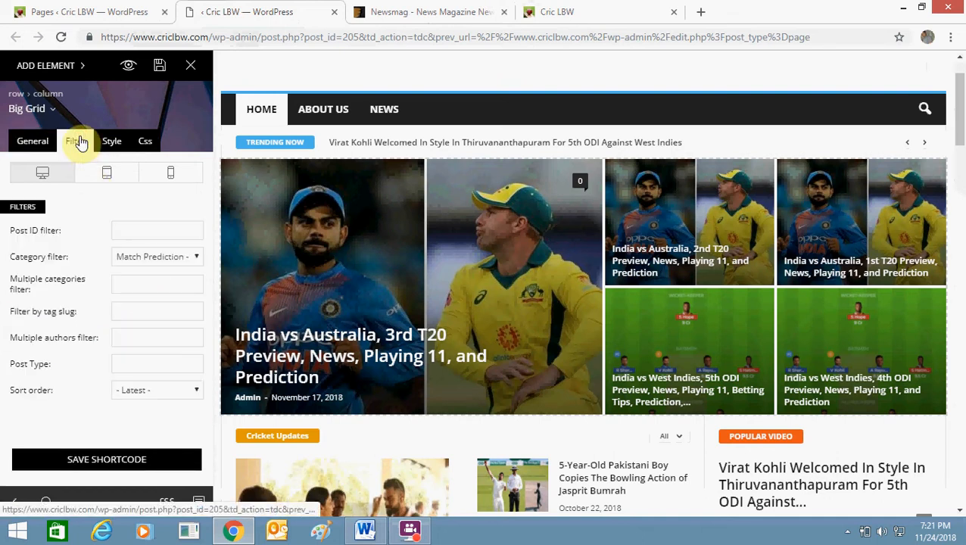
pyautogui.click(161, 260)
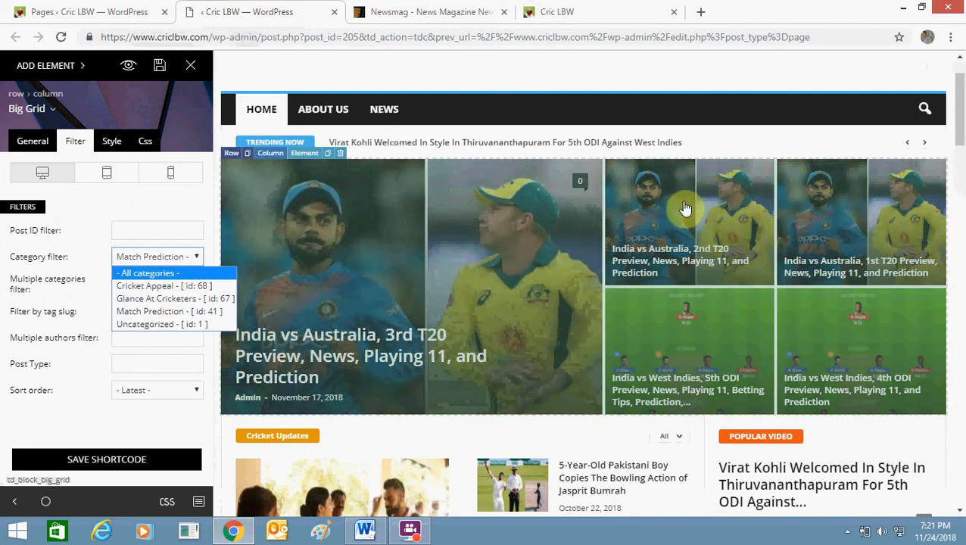
pyautogui.click(87, 256)
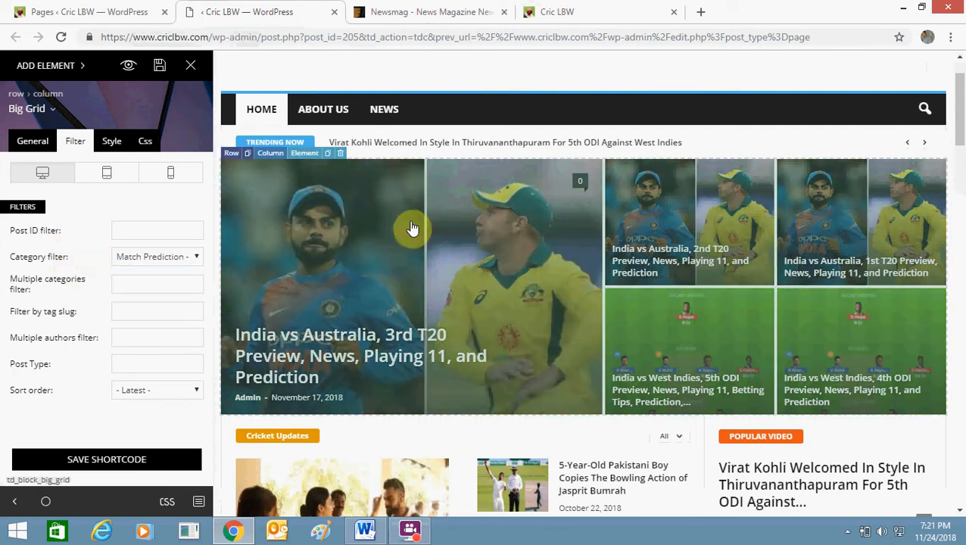
# Select the Cricket Updates block and view its filter settings.
pyautogui.moveTo(962, 139); pyautogui.dragTo(963, 165)
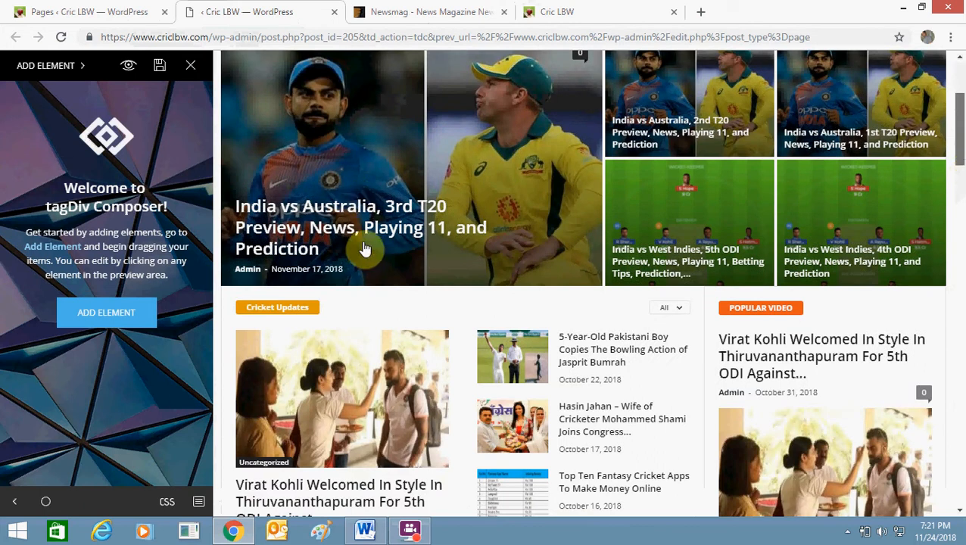
pyautogui.scroll(-1, 360, 284)
pyautogui.click(360, 286)
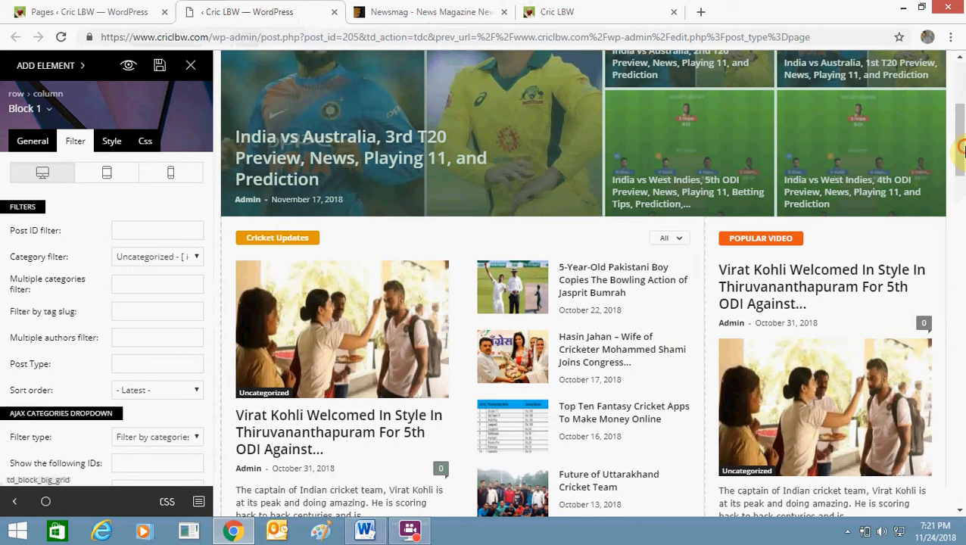
# Select the Popular Video block and inspect its category filter and the available sort orders.
pyautogui.moveTo(956, 162); pyautogui.dragTo(896, 188)
pyautogui.click(816, 209)
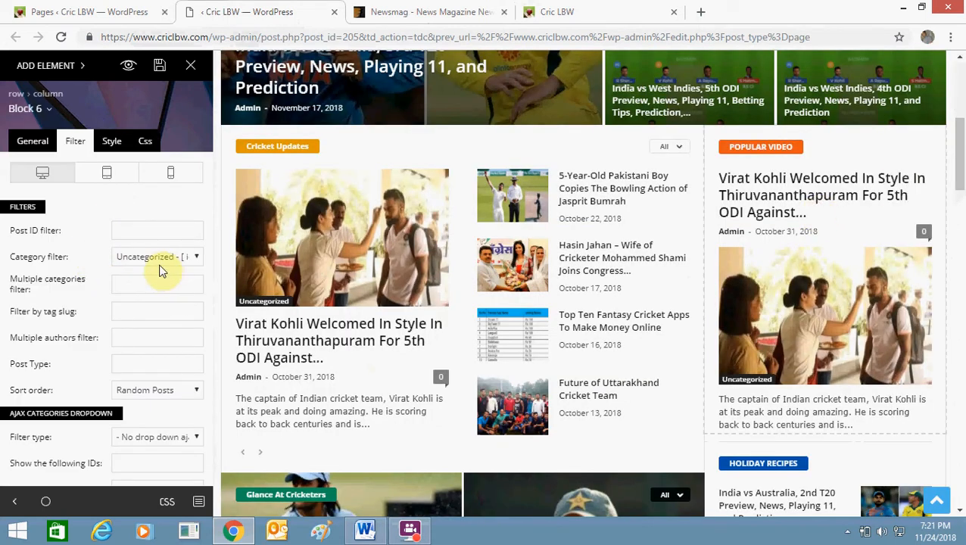
pyautogui.click(169, 391)
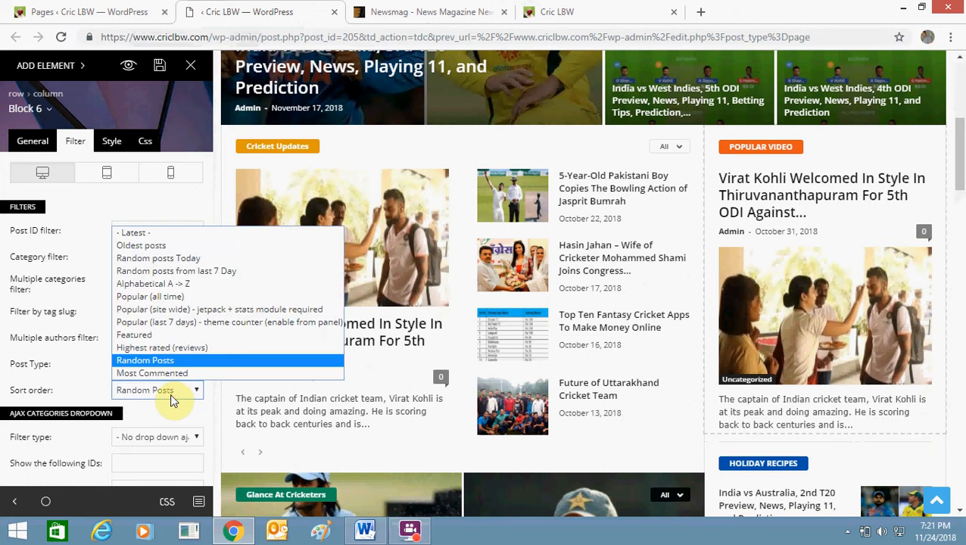
pyautogui.click(91, 375)
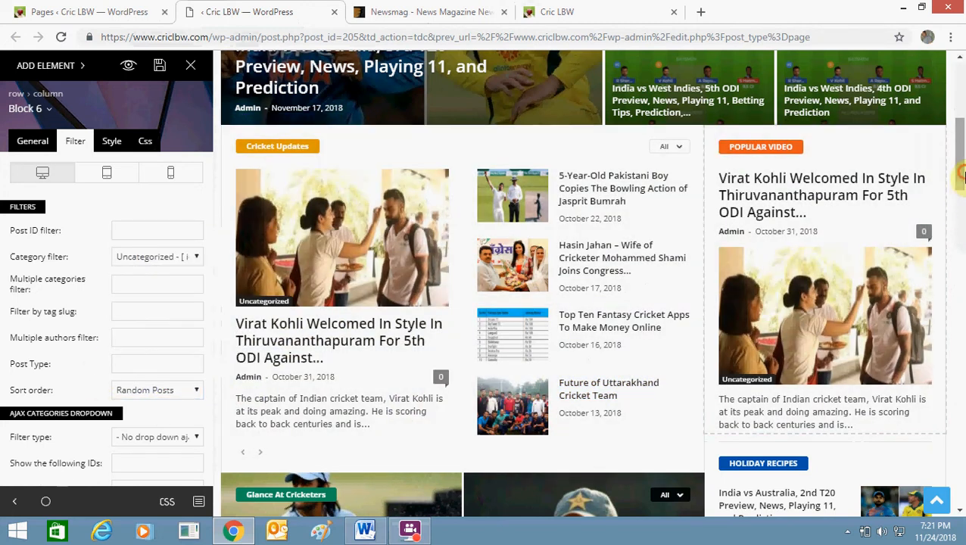
# Select the Glance At Cricketers block and inspect its filter, style and general header settings.
pyautogui.moveTo(963, 174); pyautogui.dragTo(960, 217)
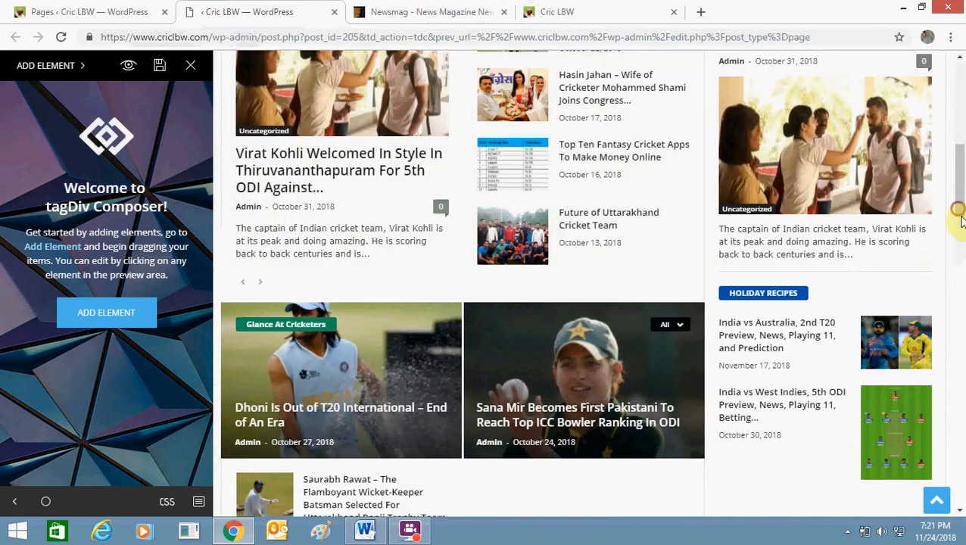
pyautogui.scroll(-1, 393, 257)
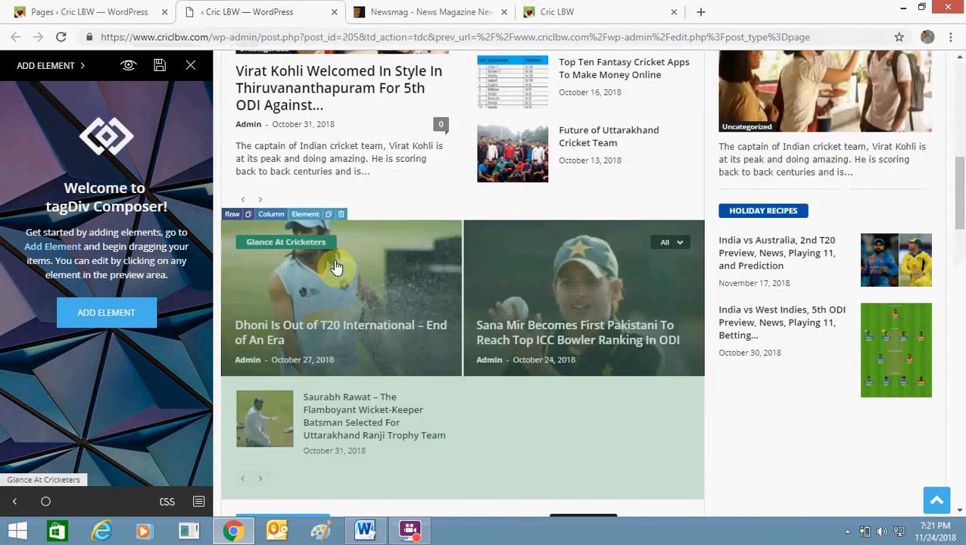
pyautogui.click(337, 267)
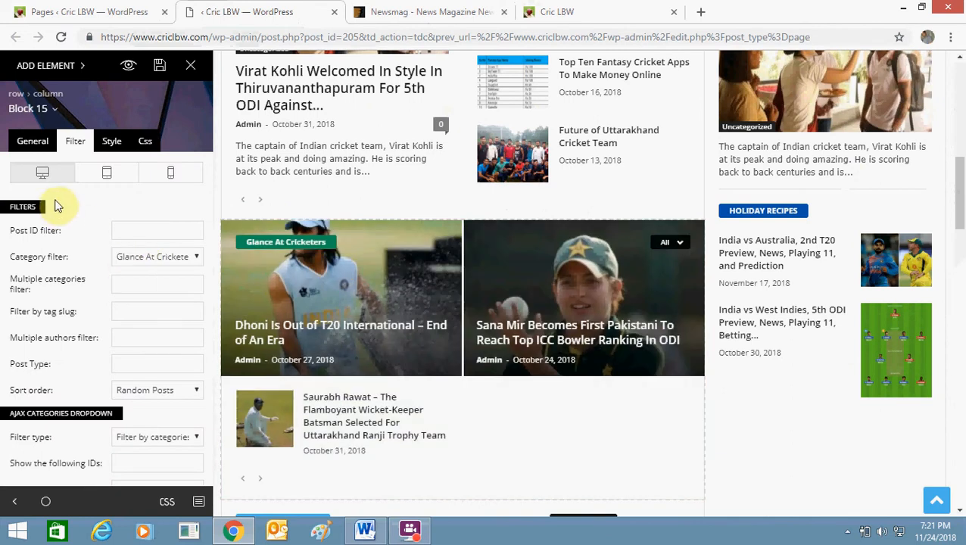
pyautogui.click(108, 140)
pyautogui.click(75, 144)
pyautogui.click(42, 140)
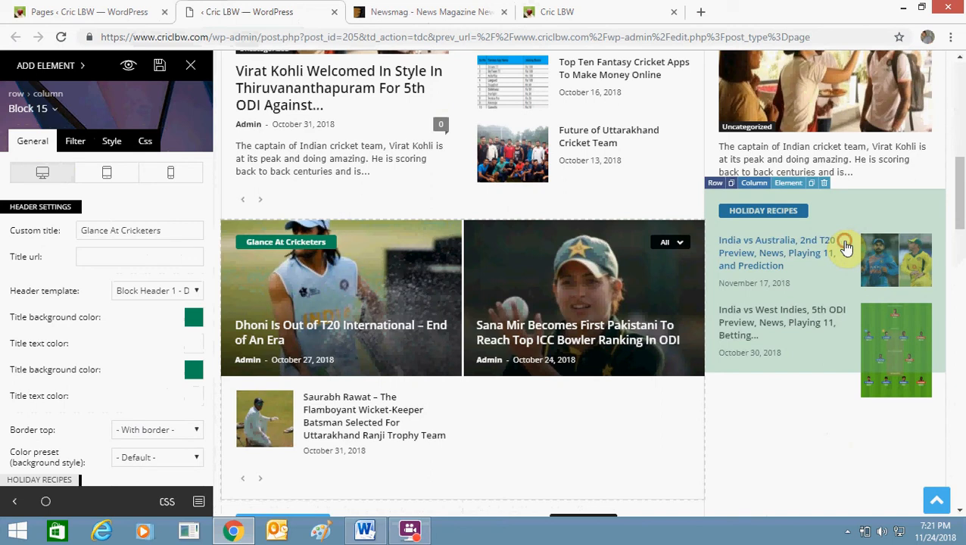
# Select the Holiday Recipes block to view its header settings and look over the remaining homepage sections.
pyautogui.click(845, 245)
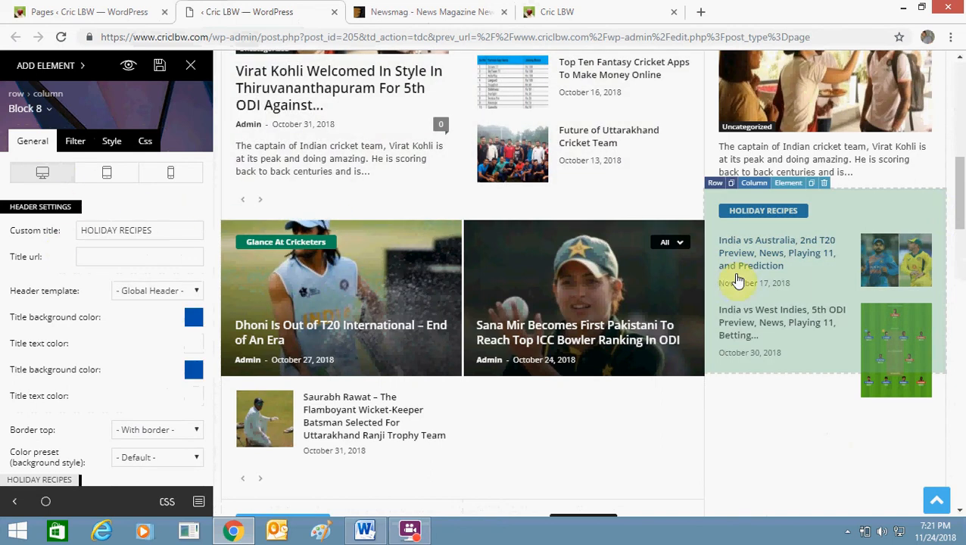
pyautogui.moveTo(961, 202); pyautogui.dragTo(962, 441)
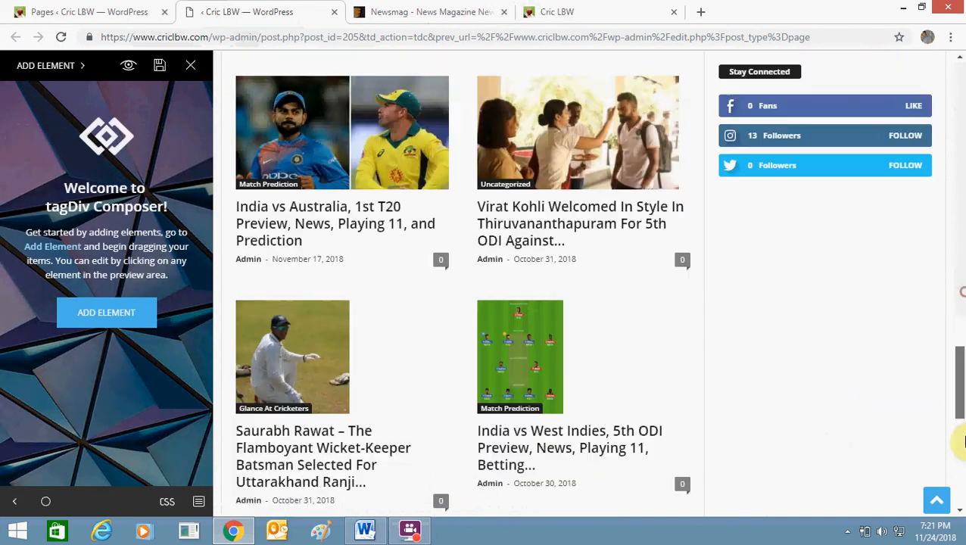
pyautogui.moveTo(964, 478); pyautogui.dragTo(962, 367)
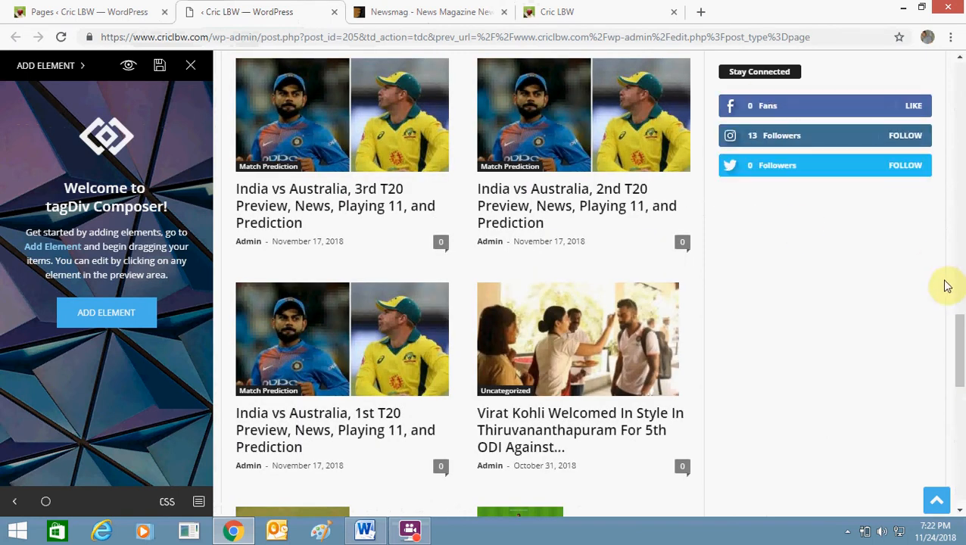
pyautogui.moveTo(963, 333); pyautogui.dragTo(958, 89)
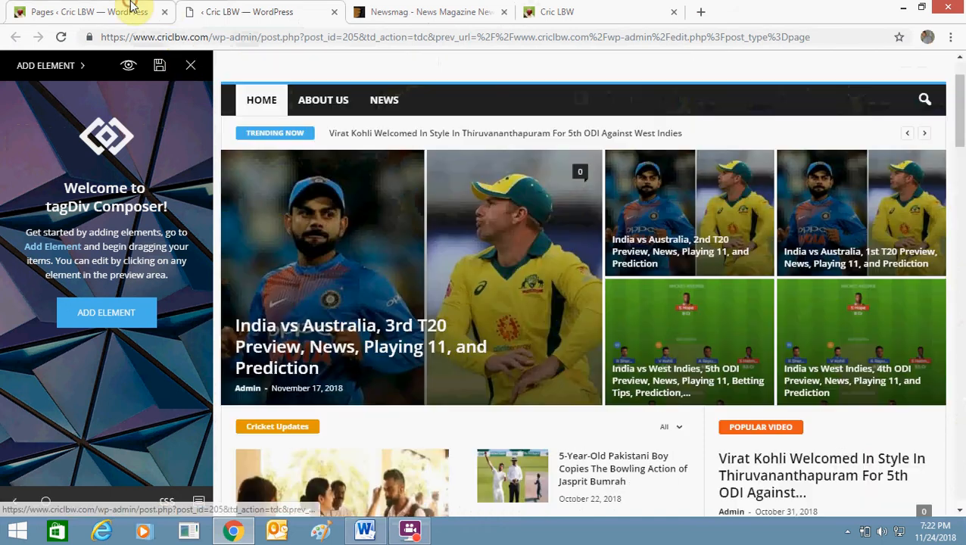
# Open the Newsmag theme's Welcome page in the WordPress admin tab and look through its contents.
pyautogui.click(132, 7)
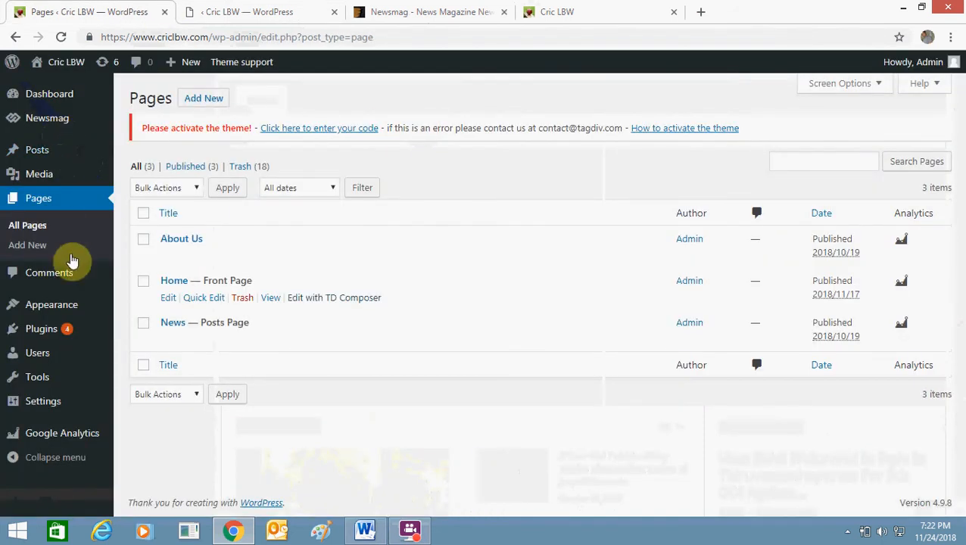
pyautogui.moveTo(70, 322)
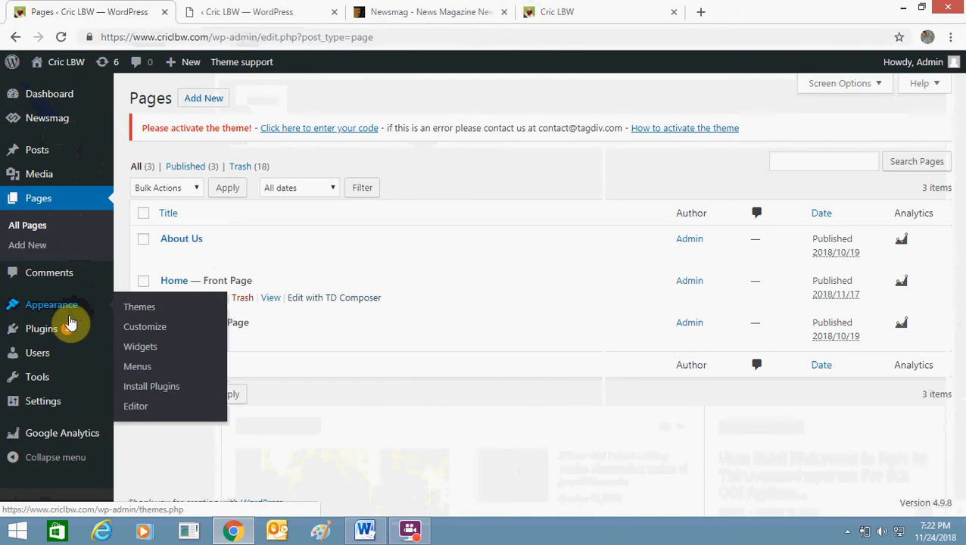
pyautogui.moveTo(62, 129)
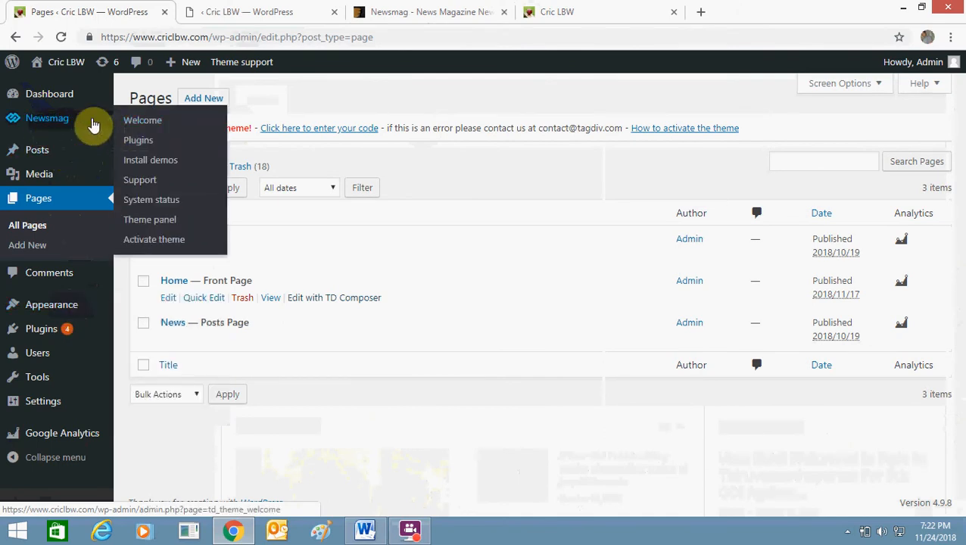
pyautogui.click(142, 122)
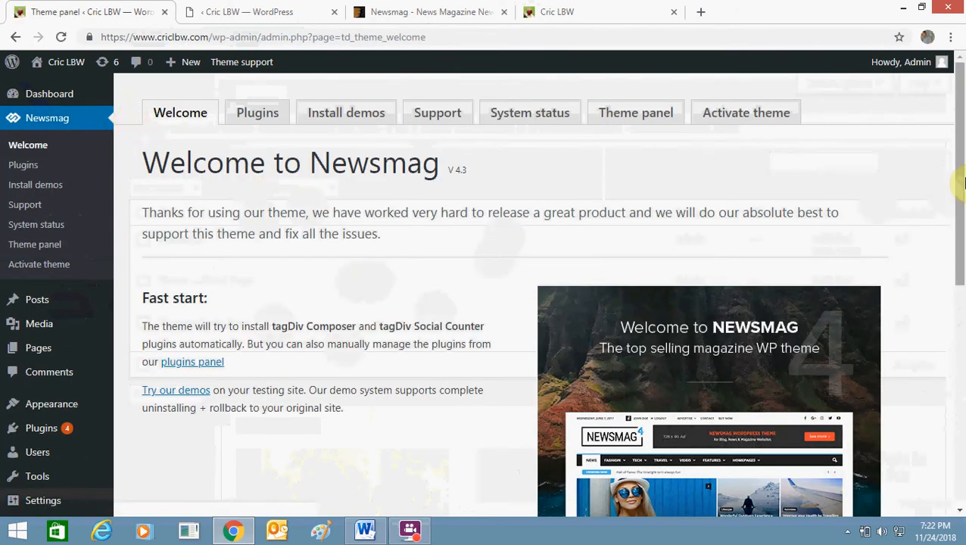
pyautogui.moveTo(960, 183); pyautogui.dragTo(962, 317)
pyautogui.moveTo(960, 237); pyautogui.dragTo(960, 146)
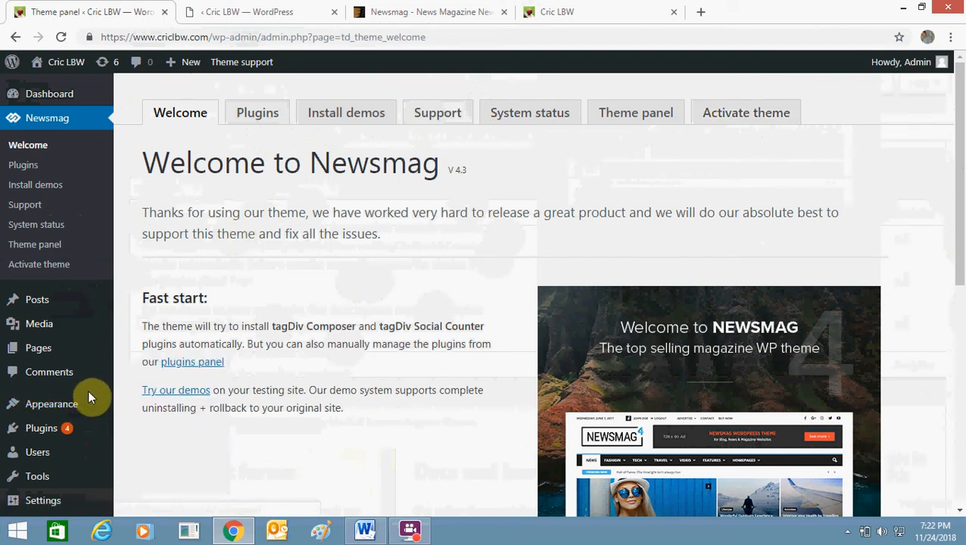
# Open the Newsmag Install demos page and look through the available demo designs.
pyautogui.moveTo(87, 405)
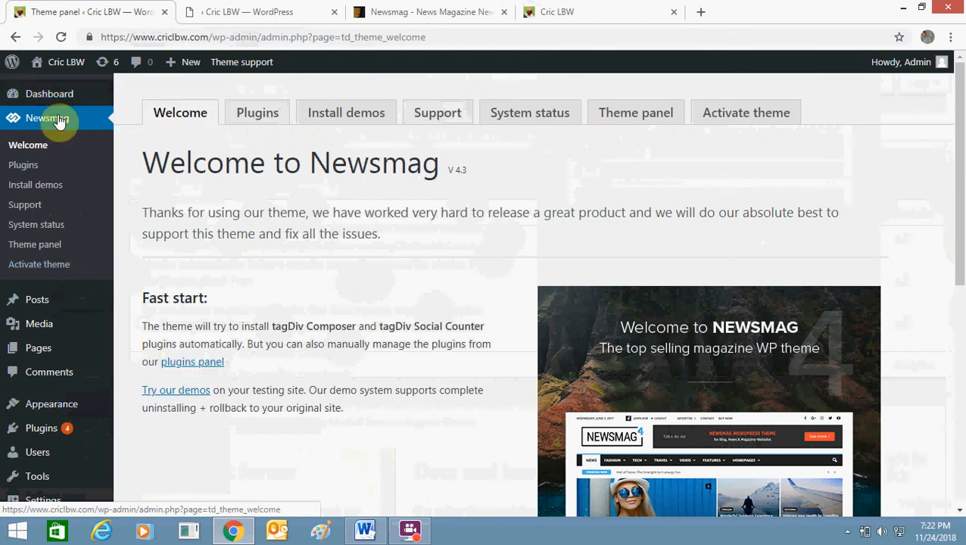
pyautogui.click(59, 271)
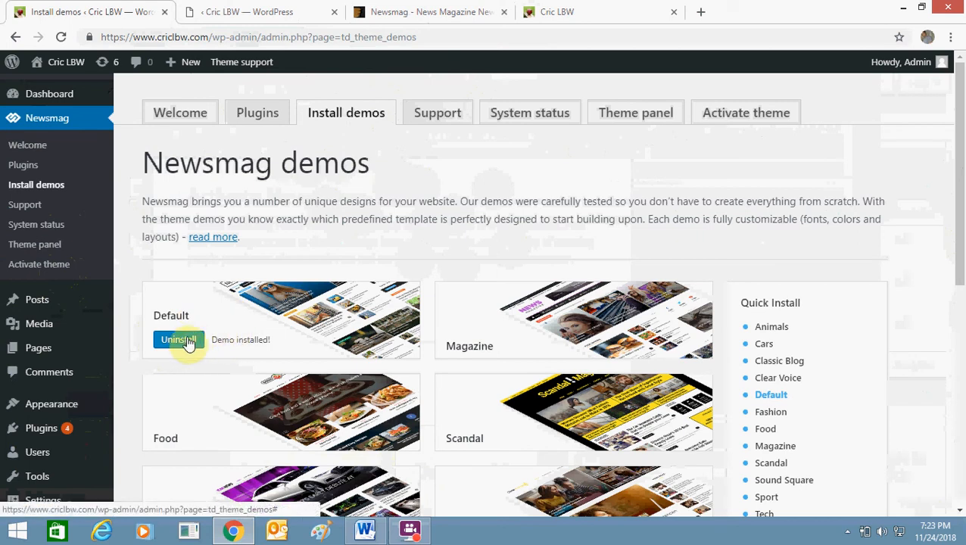
pyautogui.moveTo(521, 345)
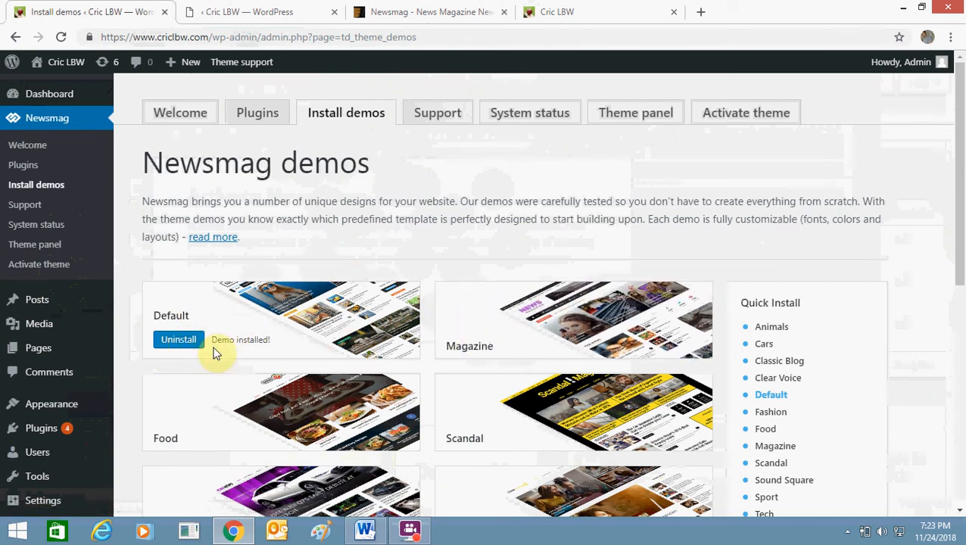
pyautogui.moveTo(210, 405)
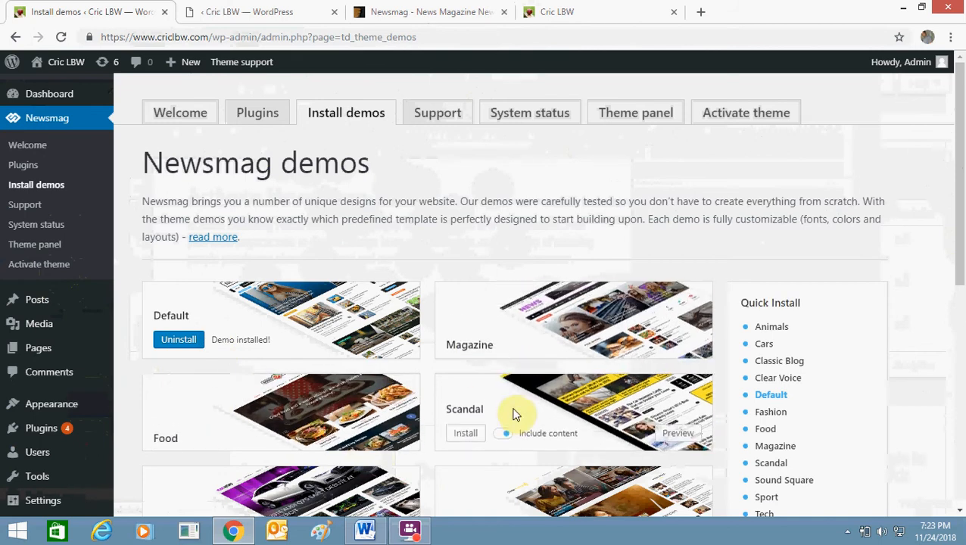
pyautogui.moveTo(962, 168); pyautogui.dragTo(961, 224)
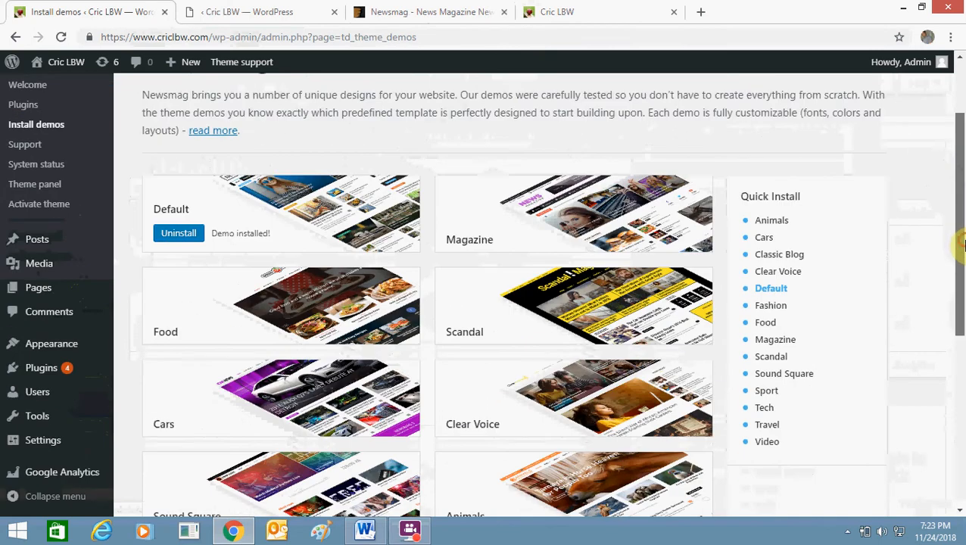
pyautogui.scroll(-2, 255, 276)
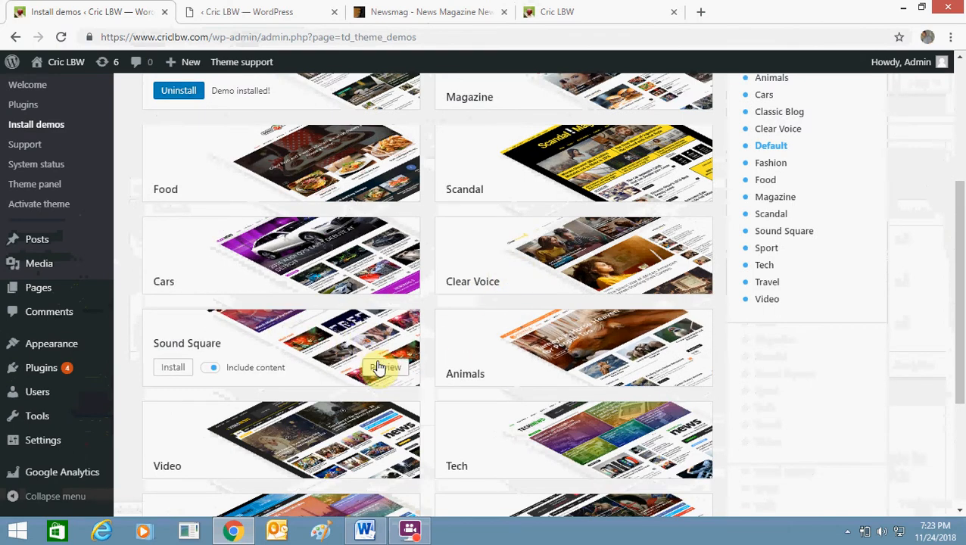
# Open the previews of the Sound Square and Animals demos in new browser tabs.
pyautogui.rightClick(378, 367)
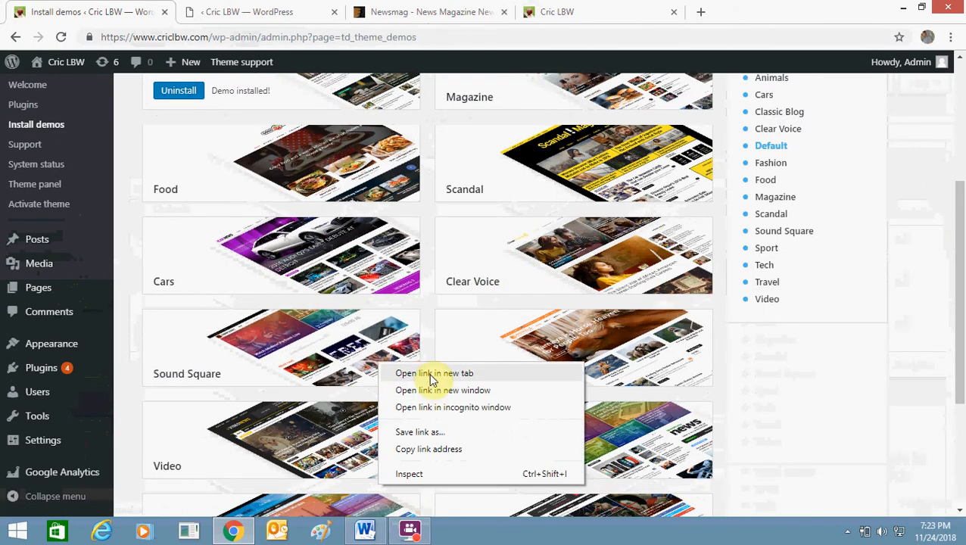
pyautogui.click(429, 373)
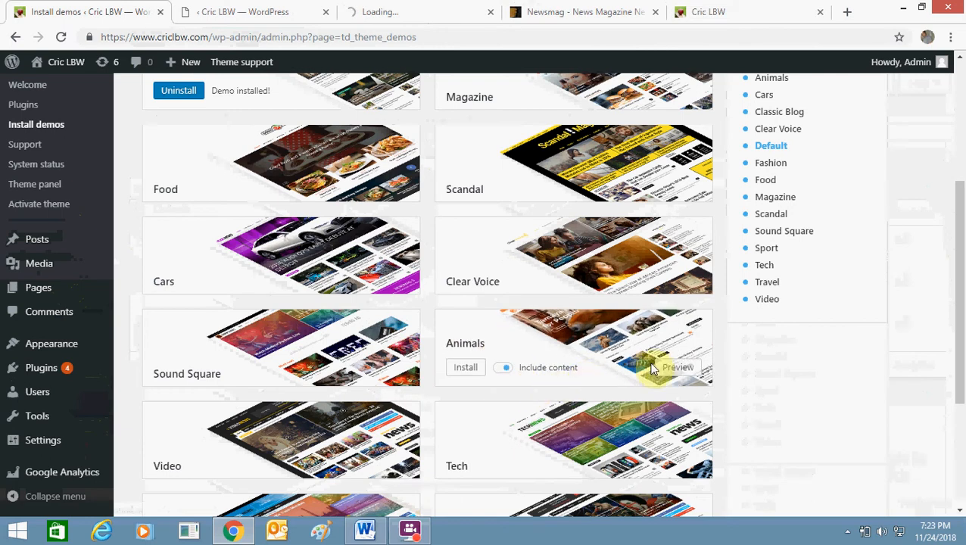
pyautogui.rightClick(668, 367)
pyautogui.click(686, 373)
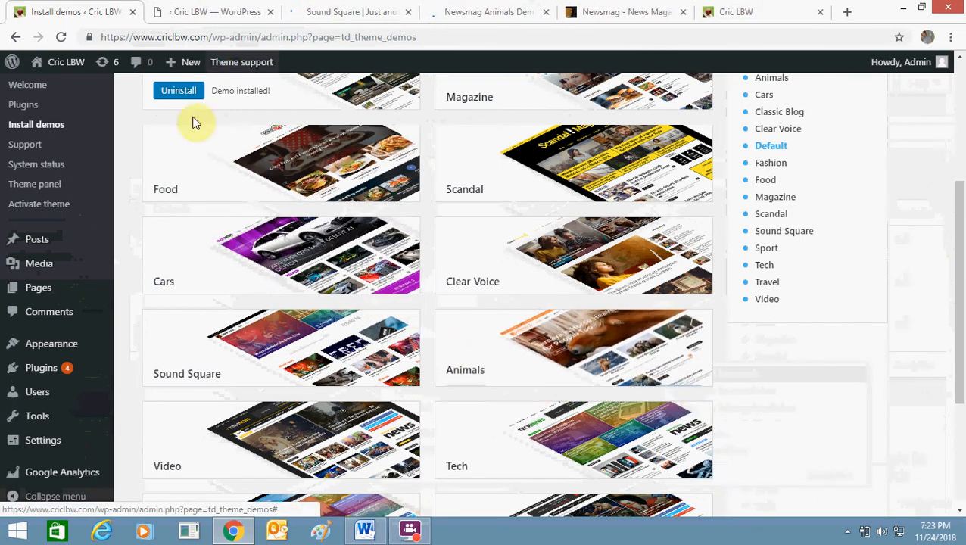
# Compare the Cric LBW homepage with the Sound Square and Animals demo previews, examining the Sound Square page's layout.
pyautogui.click(204, 15)
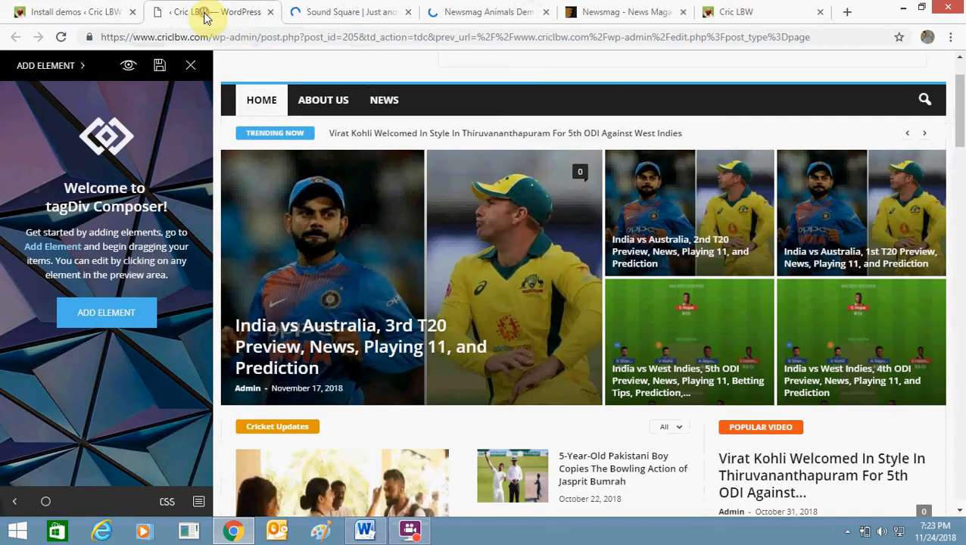
pyautogui.click(349, 11)
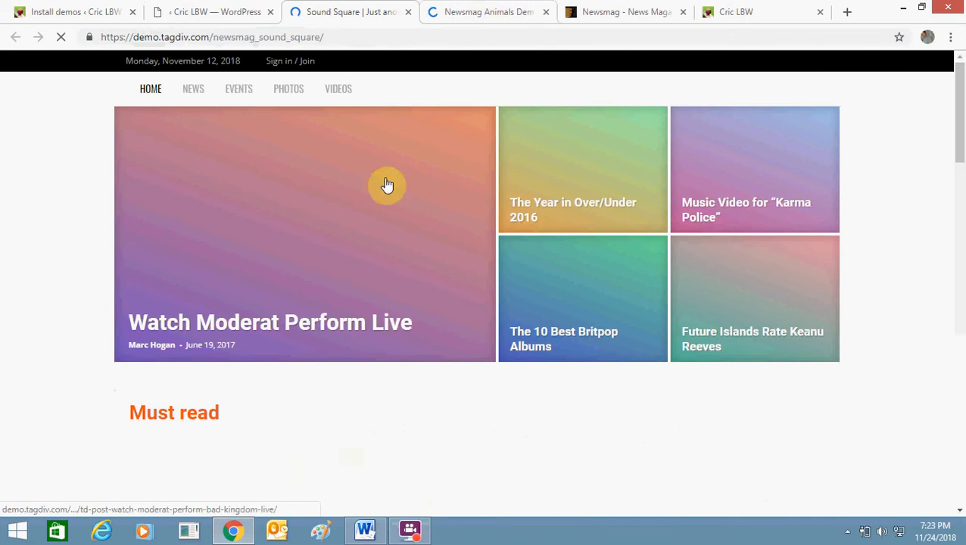
pyautogui.click(461, 17)
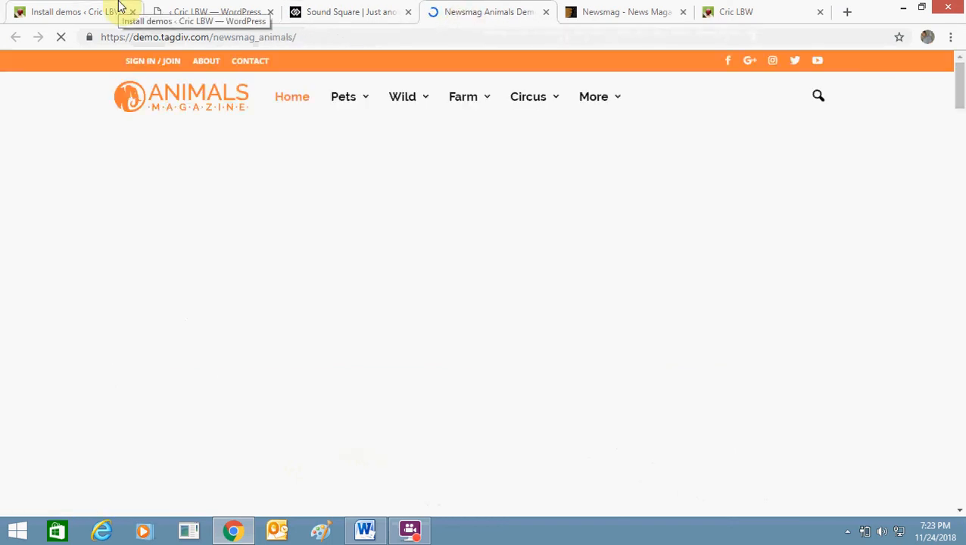
pyautogui.click(119, 9)
pyautogui.moveTo(962, 296); pyautogui.dragTo(959, 161)
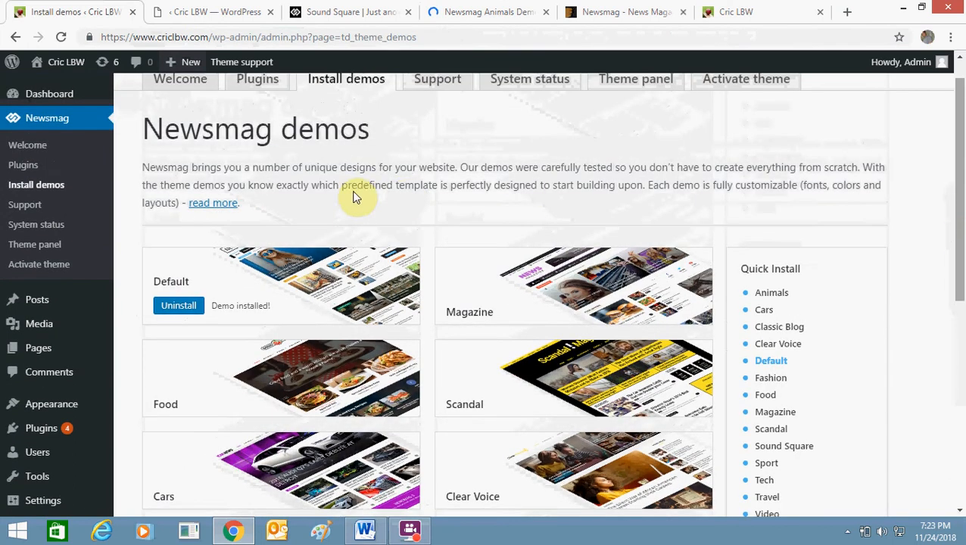
pyautogui.click(339, 9)
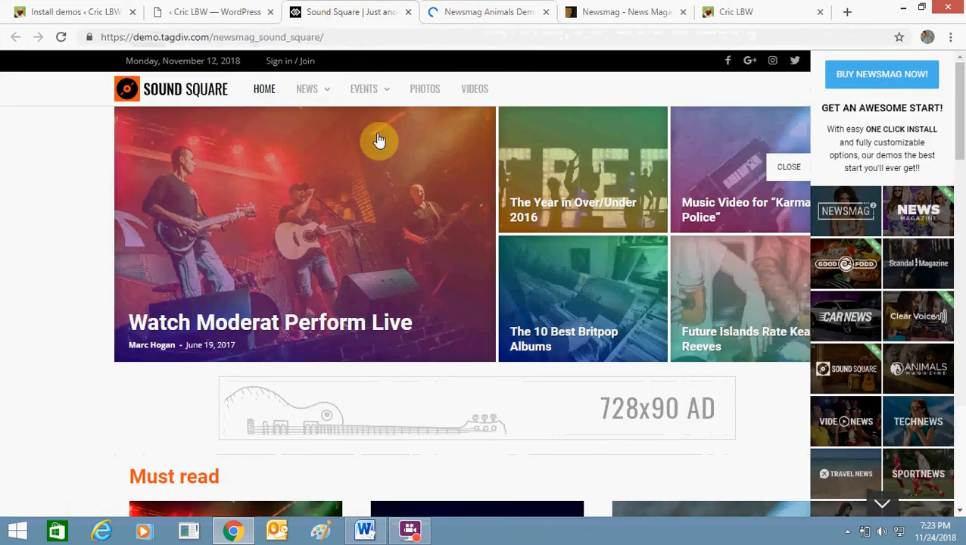
pyautogui.scroll(-7, 965, 198)
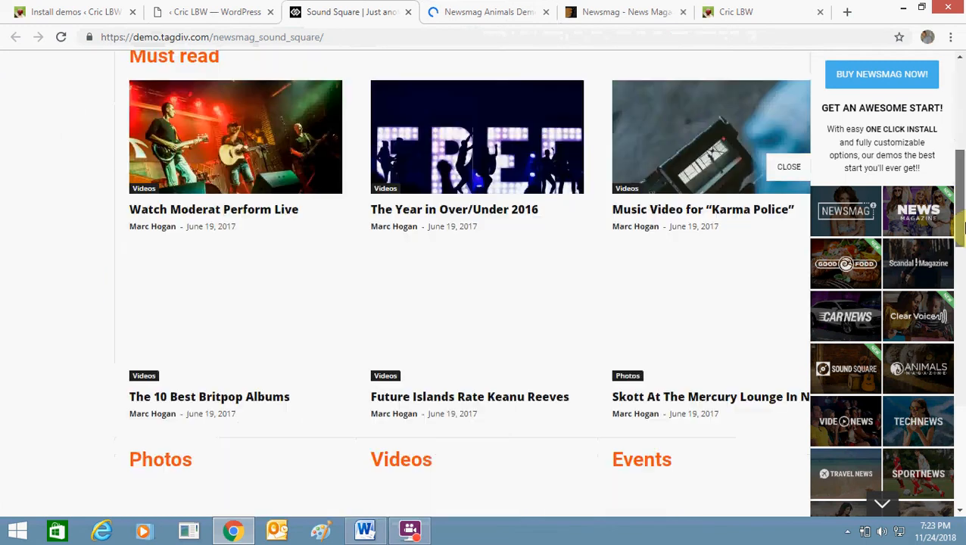
# Close the Sound Square and Animals preview tabs and browse the remaining Newsmag demos.
pyautogui.hotkey('ctrl', 'w')
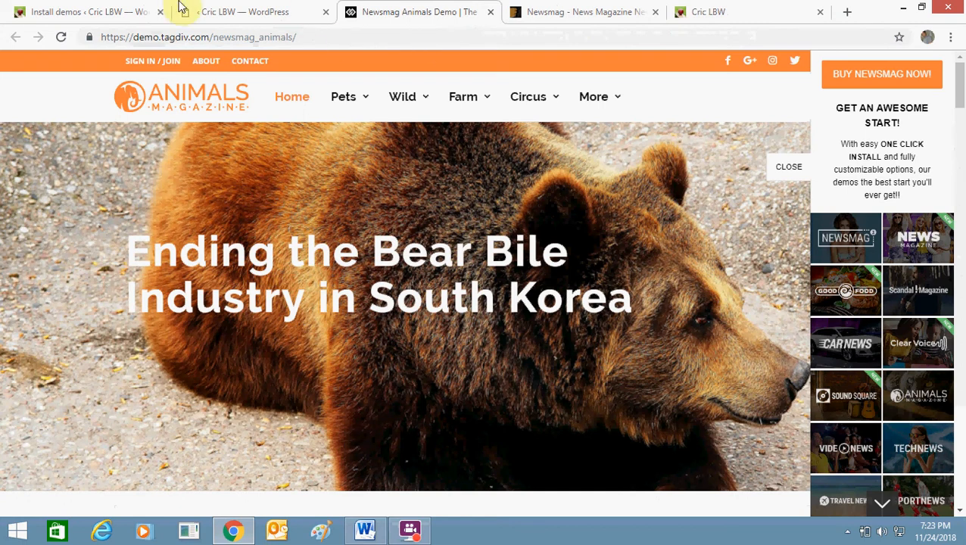
pyautogui.hotkey('ctrl', 'w')
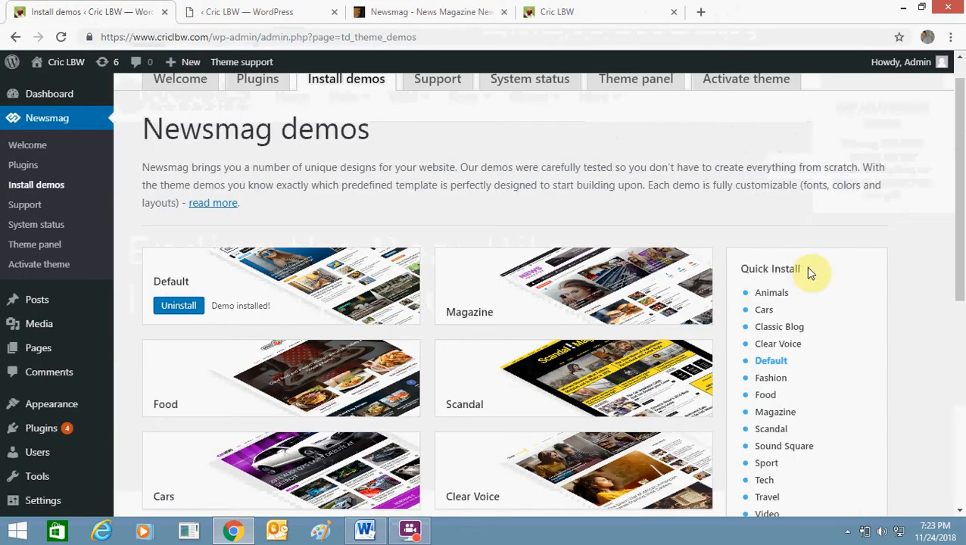
pyautogui.moveTo(962, 203); pyautogui.dragTo(962, 355)
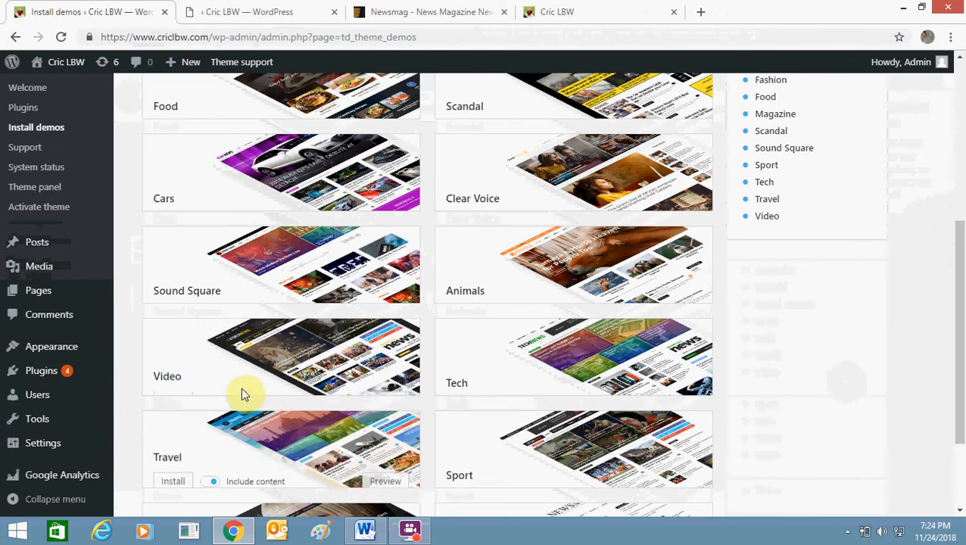
pyautogui.moveTo(961, 303); pyautogui.dragTo(960, 147)
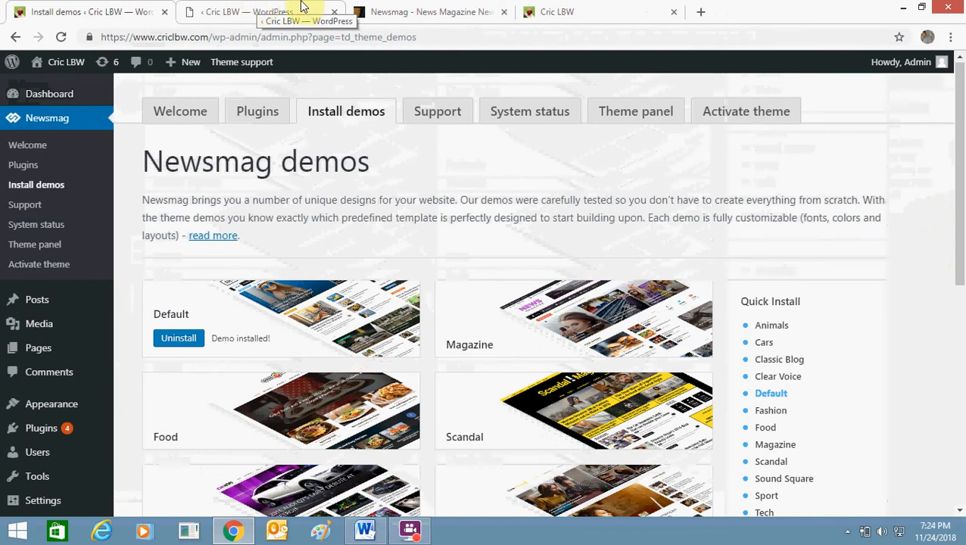
# Return to the homepage in tagDiv Composer and examine its Even More News, Latest Articles and Stay Connected blocks.
pyautogui.click(250, 9)
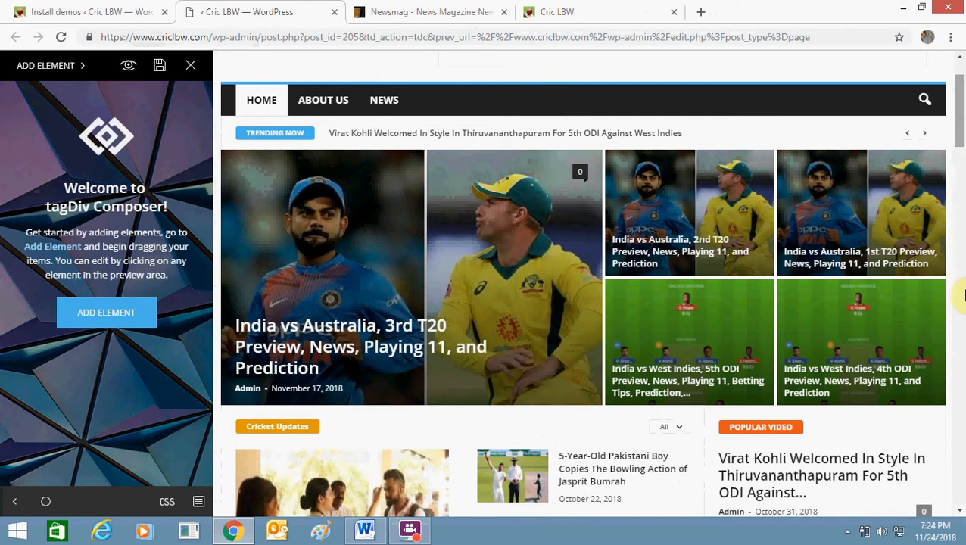
pyautogui.moveTo(964, 293); pyautogui.dragTo(964, 393)
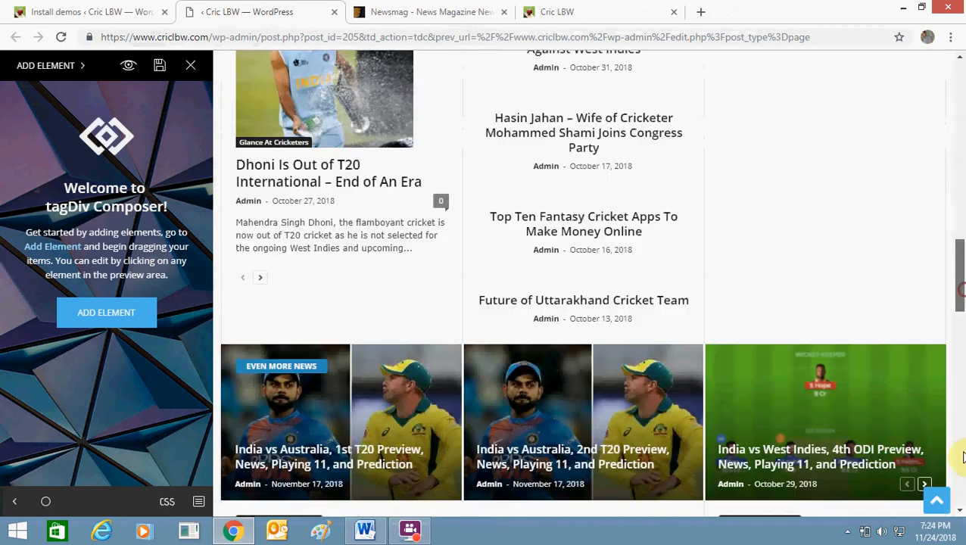
pyautogui.moveTo(964, 456); pyautogui.dragTo(964, 306)
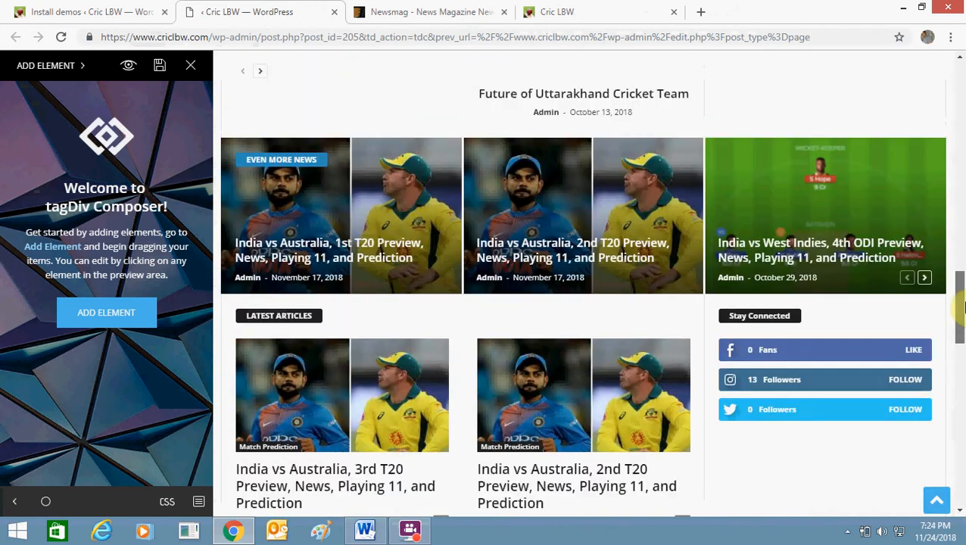
# Open the Newsmag theme's premium plugins page and locate the tagDiv Social Counter plugin.
pyautogui.click(963, 382)
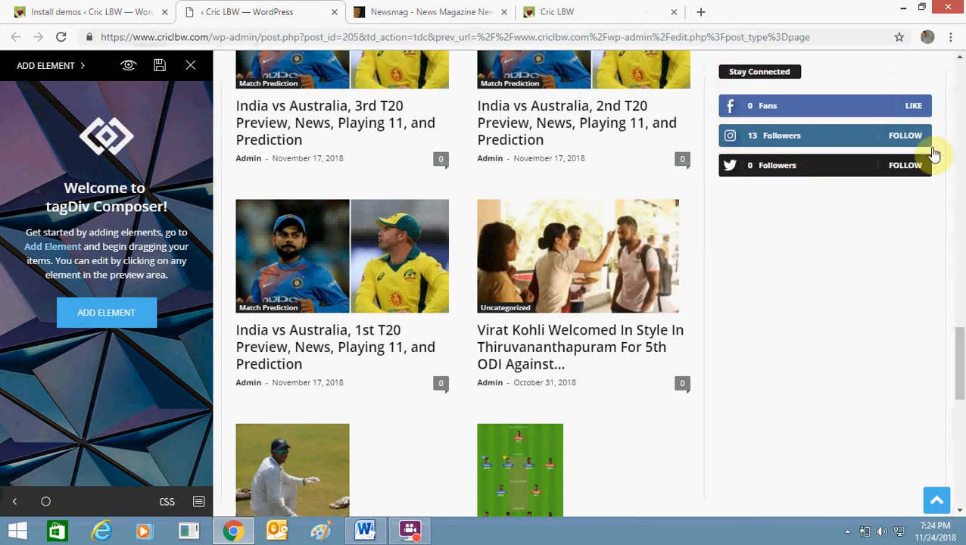
pyautogui.click(134, 10)
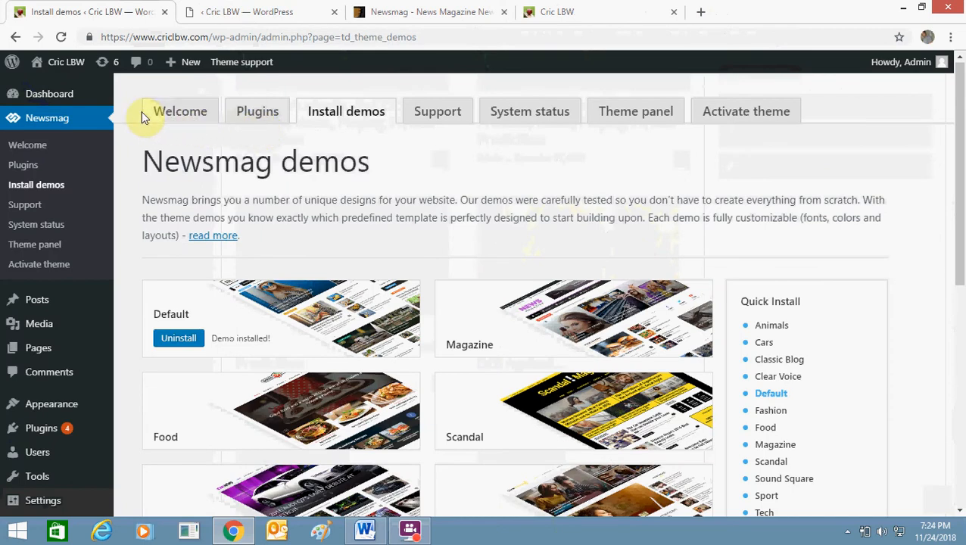
pyautogui.click(246, 122)
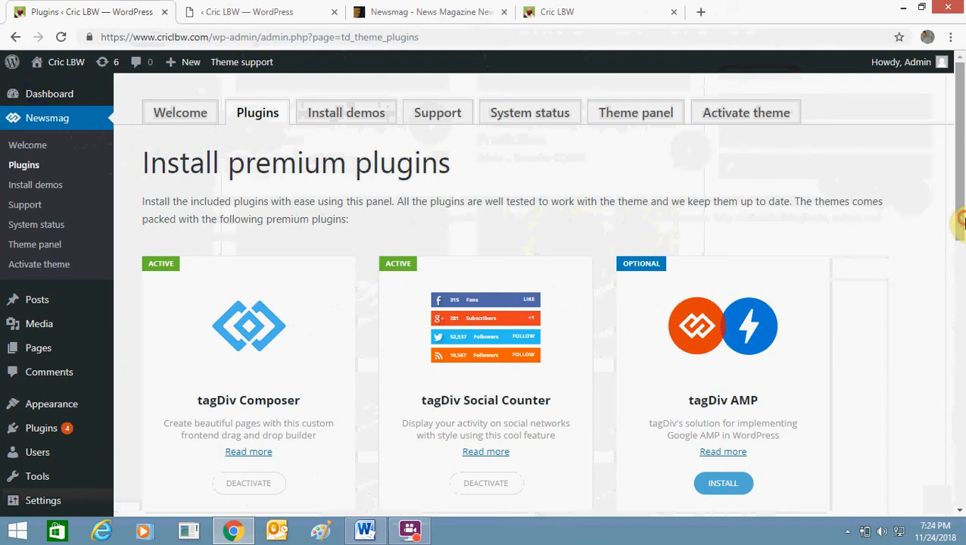
pyautogui.moveTo(960, 223); pyautogui.dragTo(956, 273)
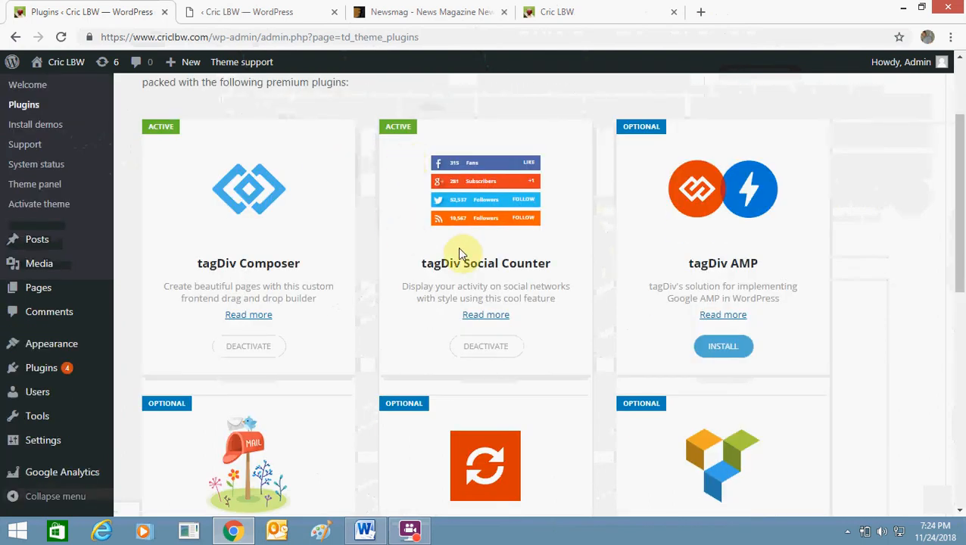
pyautogui.moveTo(551, 265); pyautogui.dragTo(429, 267)
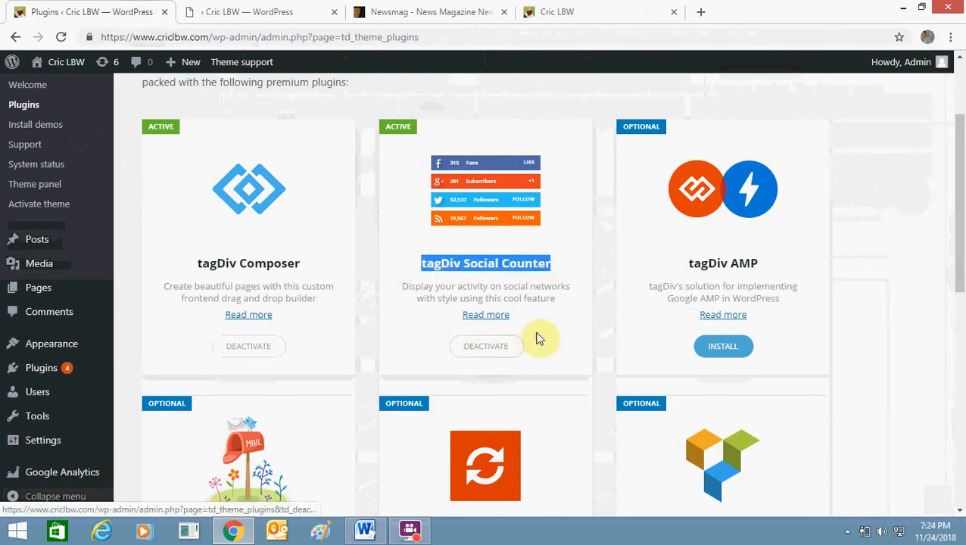
pyautogui.moveTo(959, 231); pyautogui.dragTo(961, 196)
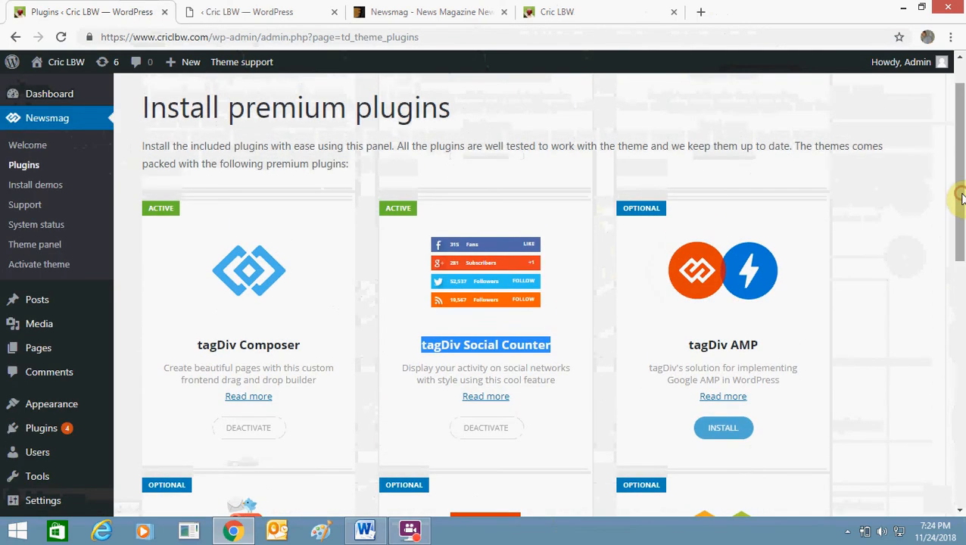
# Open the Widgets page and view the placement options of the available tagDiv Social Counter widget.
pyautogui.moveTo(45, 416)
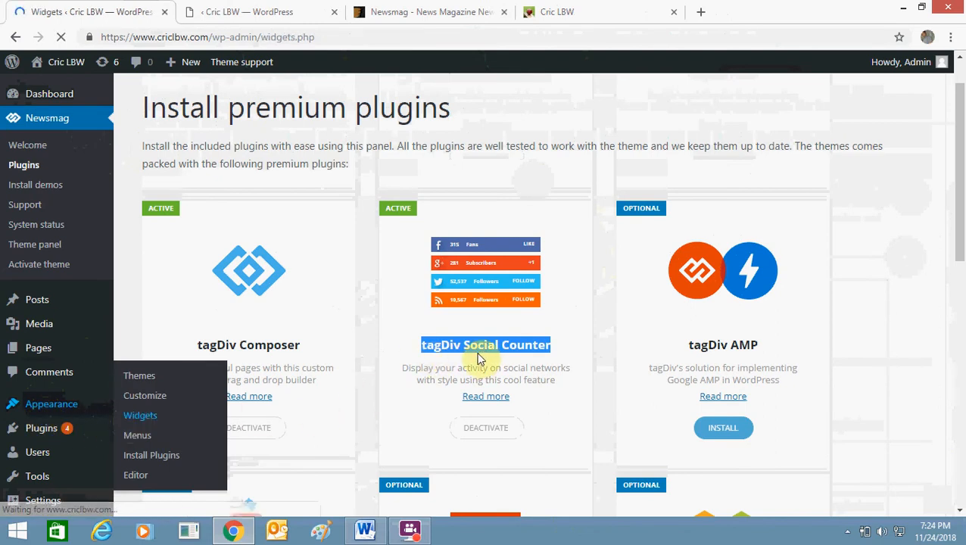
pyautogui.moveTo(958, 237); pyautogui.dragTo(955, 384)
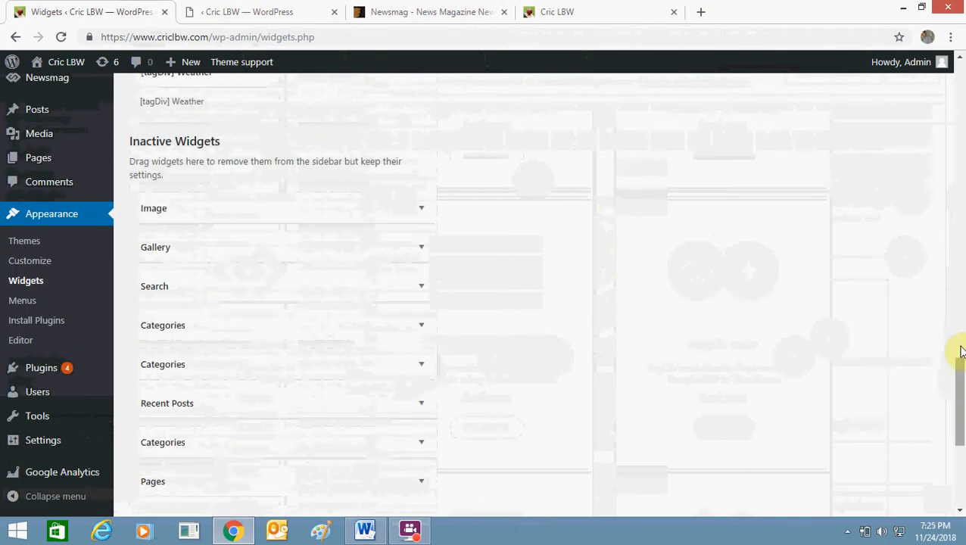
pyautogui.moveTo(960, 350); pyautogui.dragTo(962, 341)
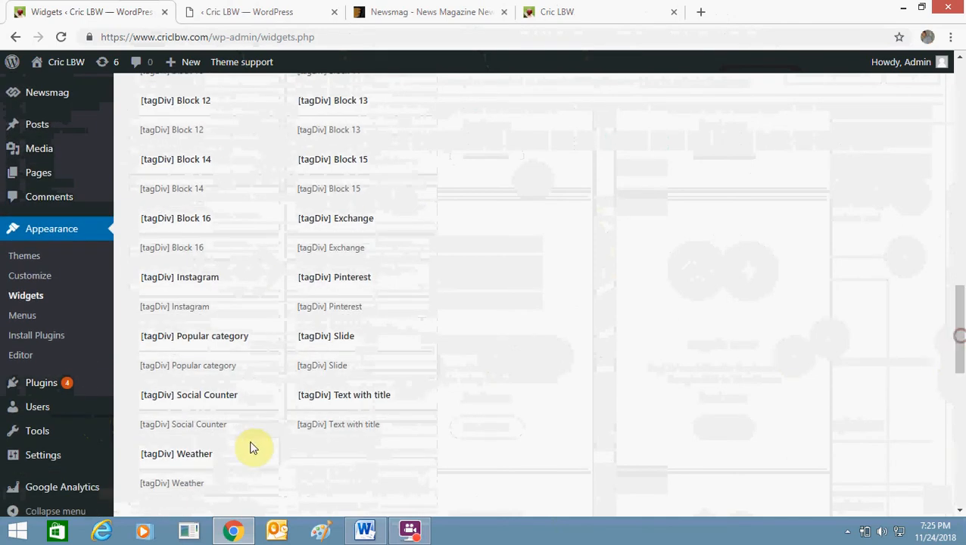
pyautogui.click(242, 407)
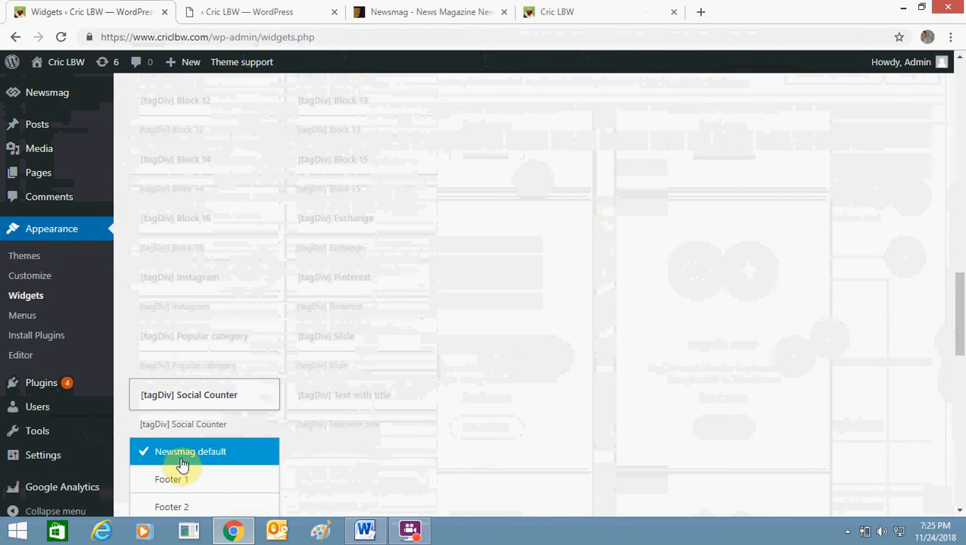
pyautogui.moveTo(962, 294); pyautogui.dragTo(960, 84)
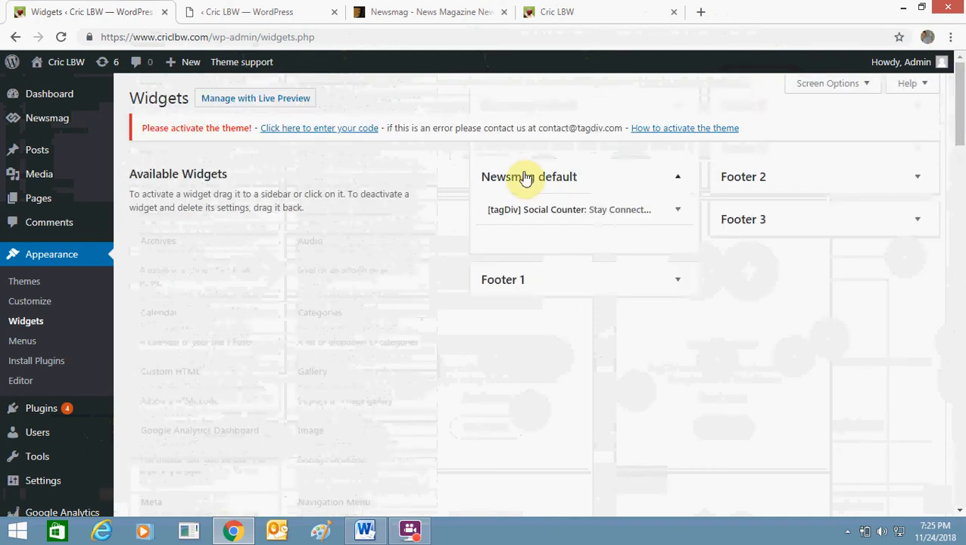
# Expand the Social Counter widget under Newsmag default and examine its custom title, border, style and Facebook id settings.
pyautogui.click(673, 212)
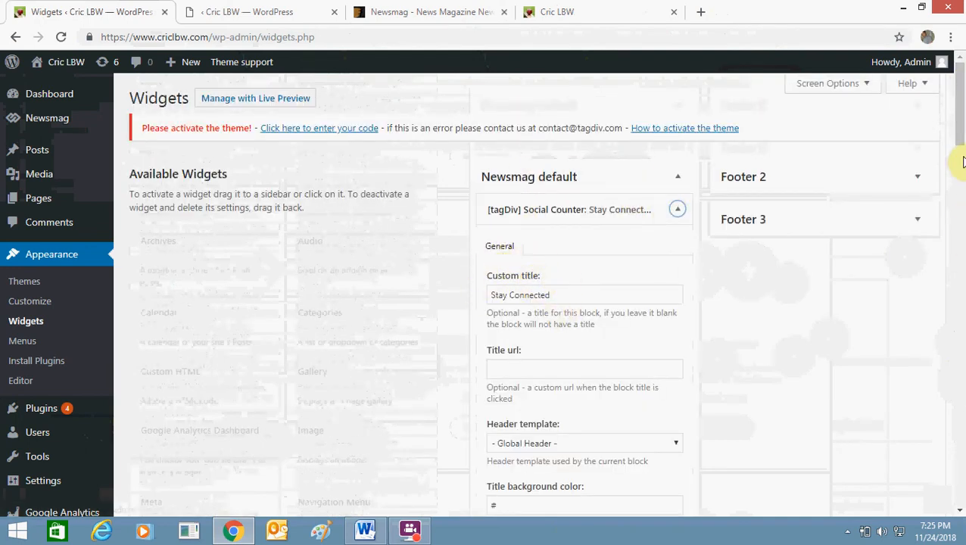
pyautogui.moveTo(961, 128); pyautogui.dragTo(962, 151)
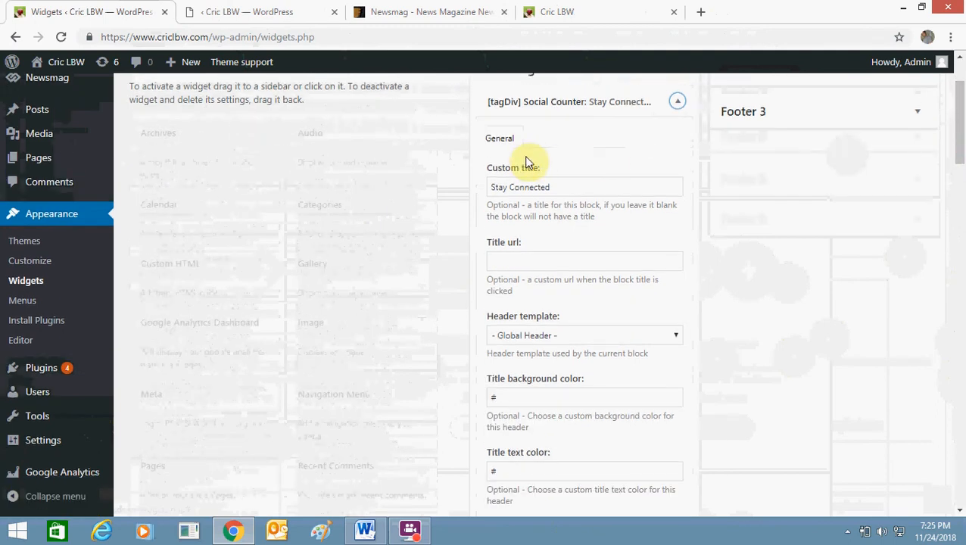
pyautogui.moveTo(492, 186)
pyautogui.mouseDown()
pyautogui.moveTo(566, 186)
pyautogui.moveTo(505, 186)
pyautogui.mouseUp()
pyautogui.click(566, 186)
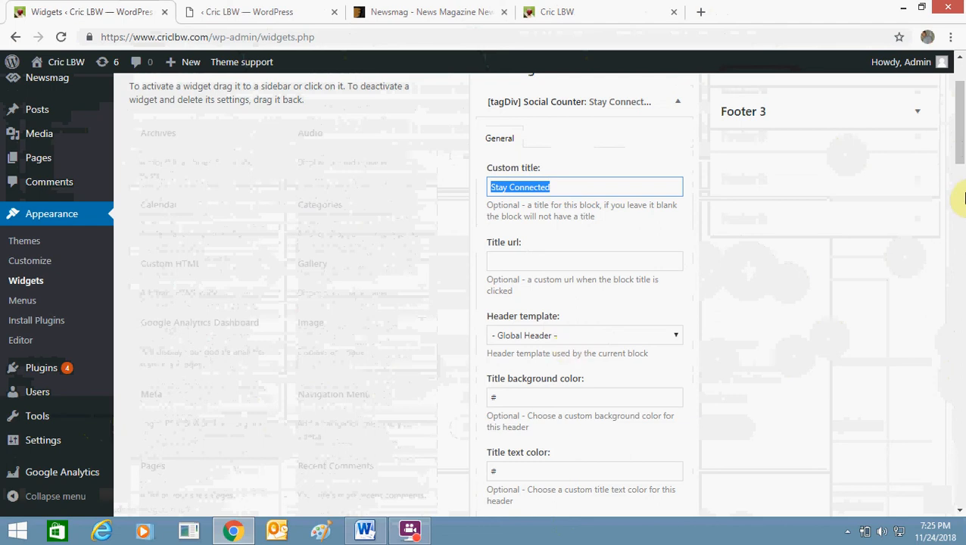
pyautogui.moveTo(961, 166); pyautogui.dragTo(963, 217)
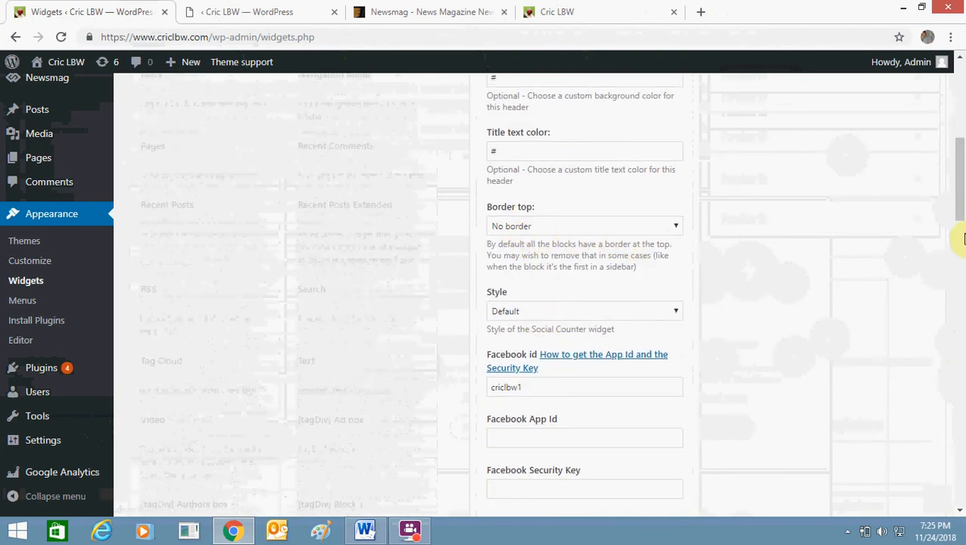
pyautogui.moveTo(958, 209); pyautogui.dragTo(958, 227)
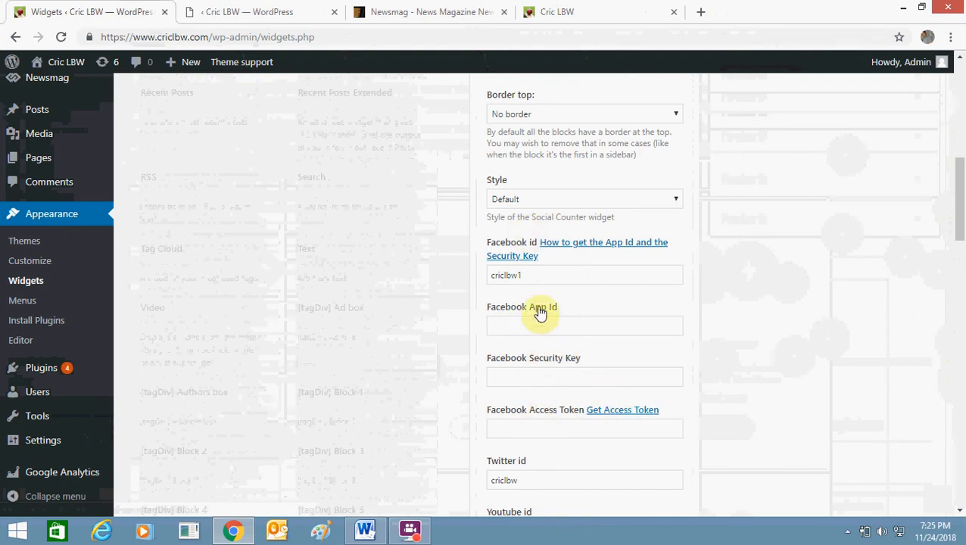
pyautogui.moveTo(529, 275); pyautogui.dragTo(489, 276)
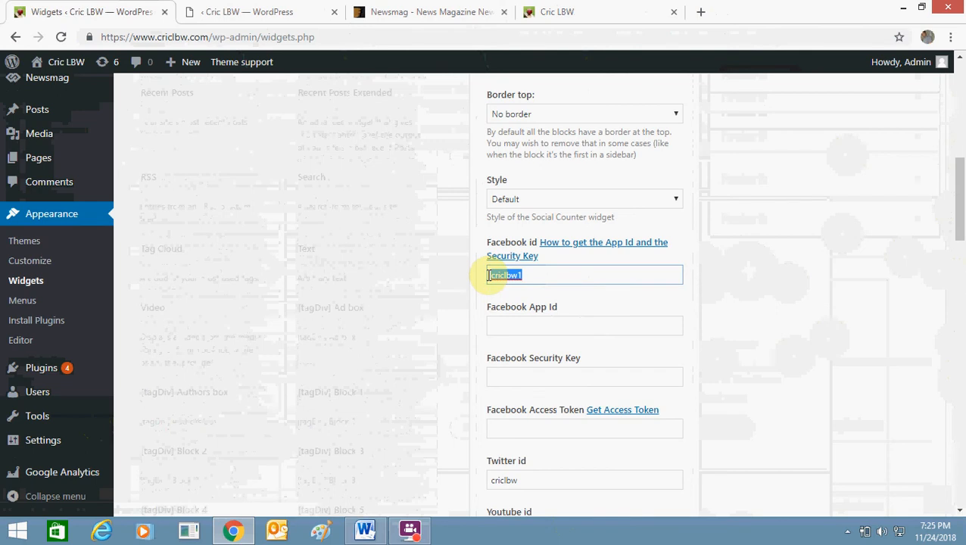
# Open the Facebook page facebook.com/criclbw1 in a new browser tab.
pyautogui.click(698, 15)
pyautogui.write('facebook.com')
pyautogui.press('Down')
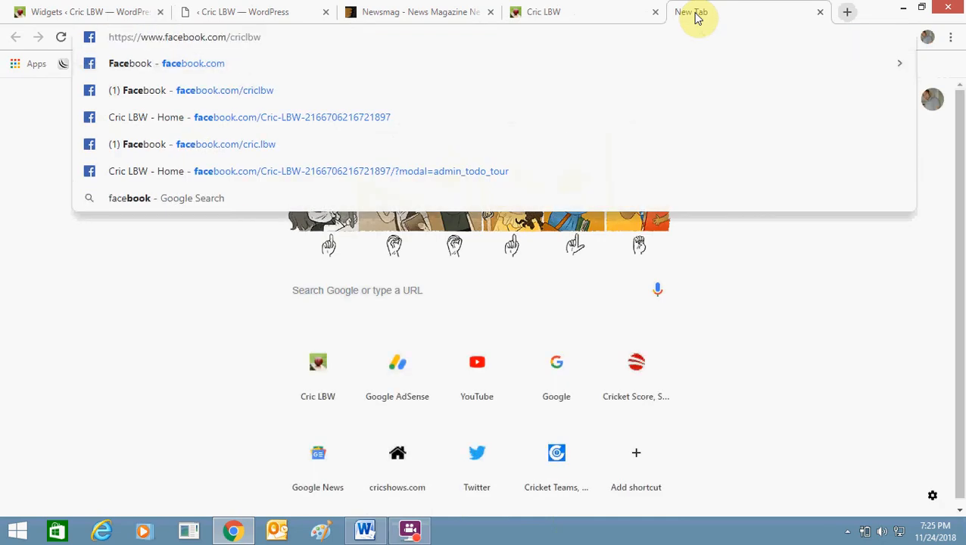
pyautogui.write('1')
pyautogui.press('Return')
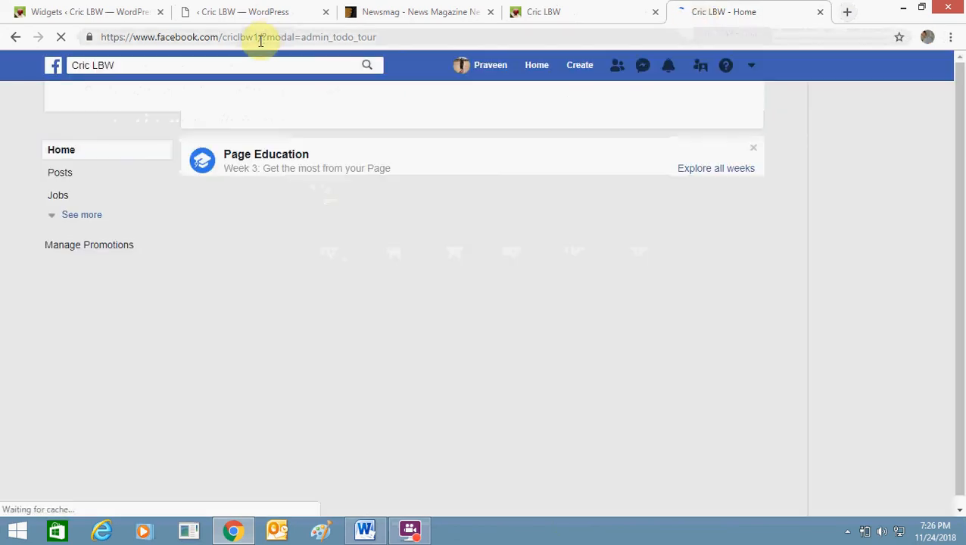
# Copy the Facebook page's address up to criclbw1/, leaving out the admin_todo_tour parameter.
pyautogui.moveTo(261, 37); pyautogui.dragTo(377, 37)
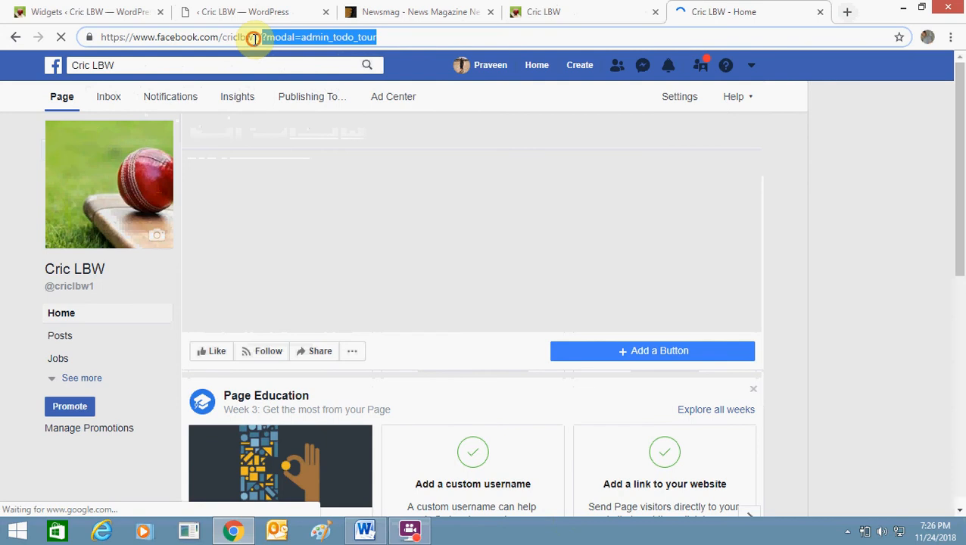
pyautogui.moveTo(254, 38); pyautogui.dragTo(217, 40)
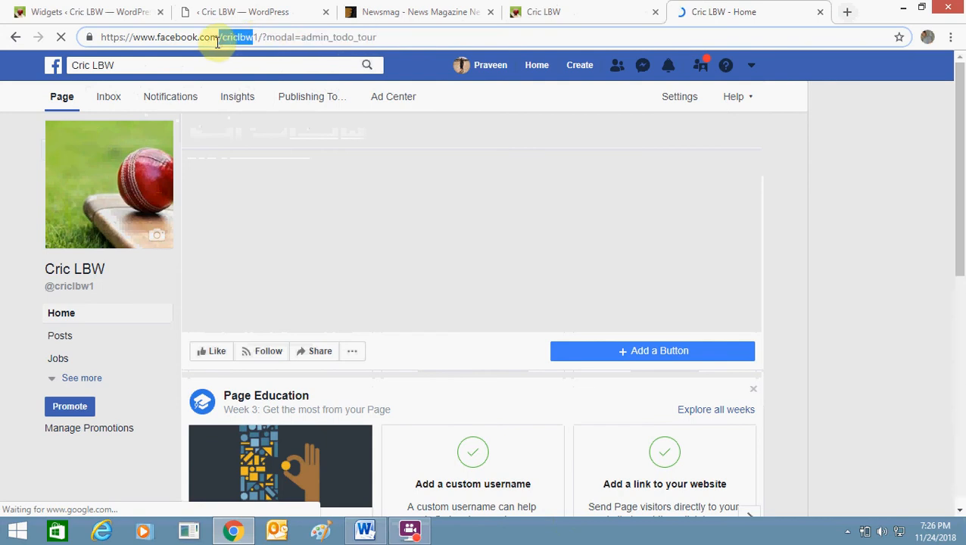
pyautogui.moveTo(263, 38); pyautogui.dragTo(26, 36)
pyautogui.hotkey('ctrl', 'c')
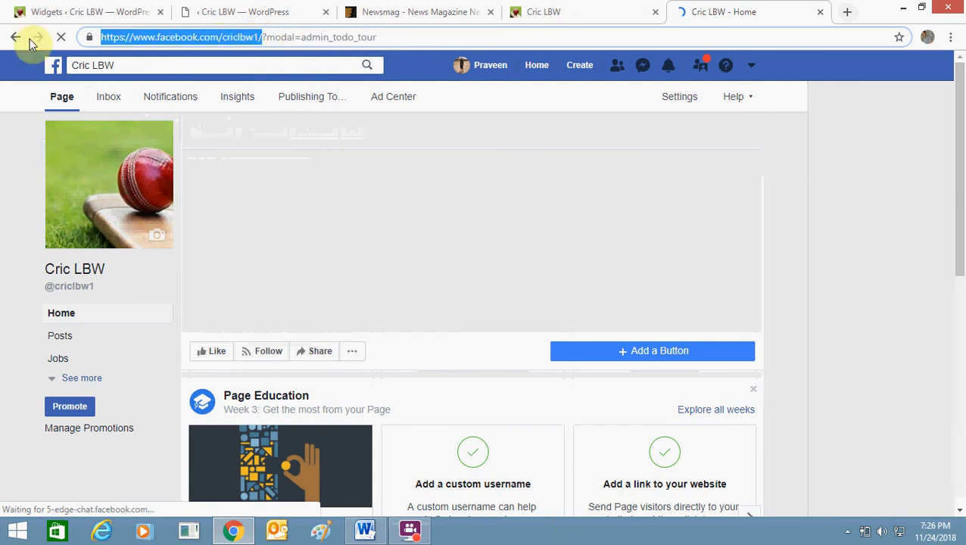
pyautogui.hotkey('ctrl', 'shift', 'n')
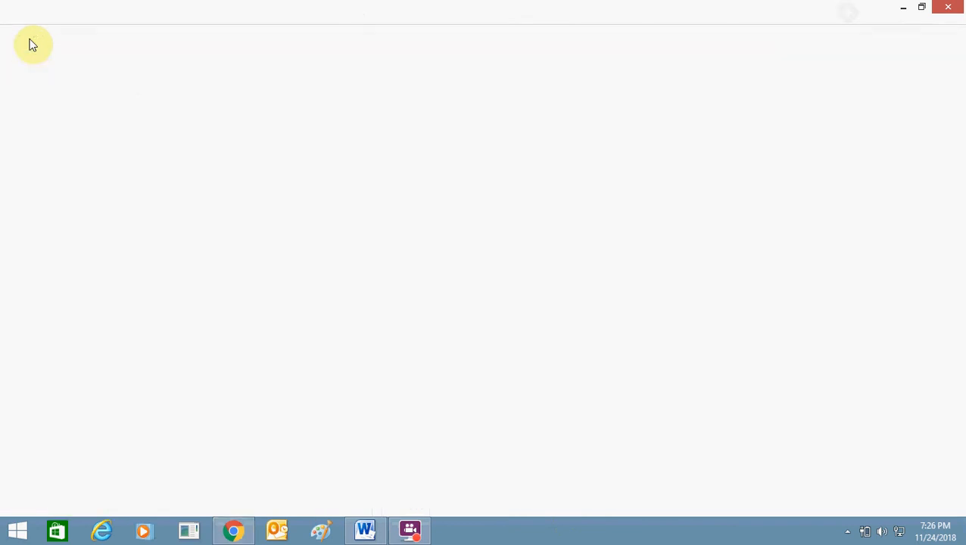
pyautogui.hotkey('ctrl', 'v')
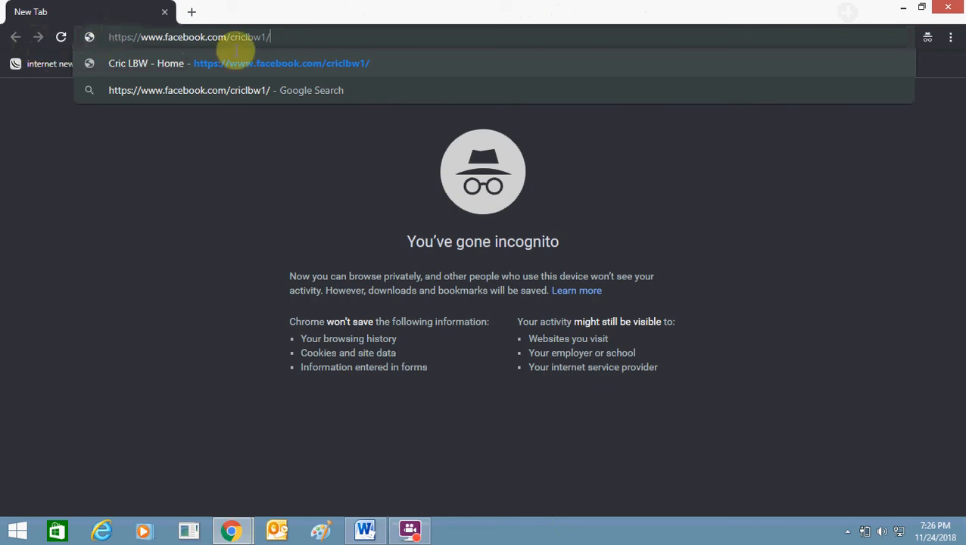
pyautogui.click(307, 55)
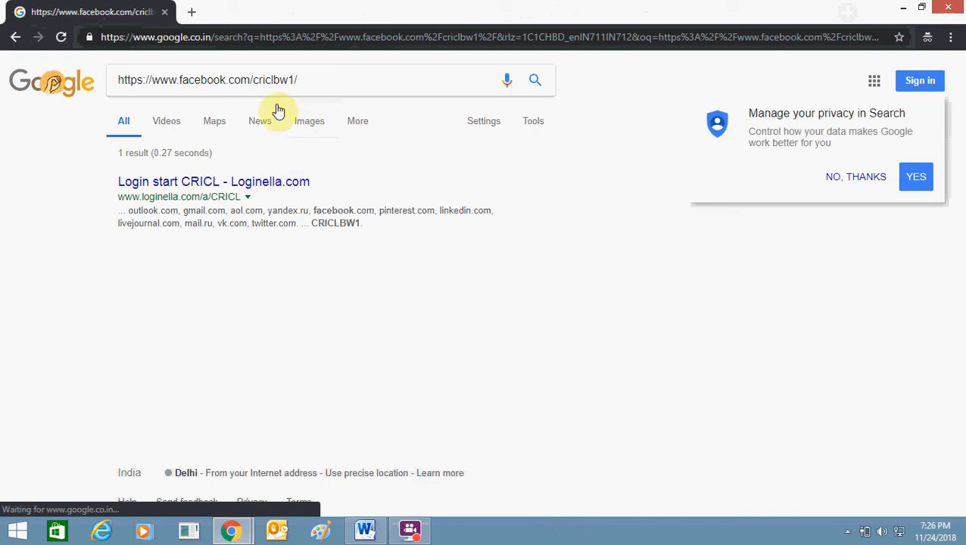
pyautogui.moveTo(329, 79); pyautogui.dragTo(45, 106)
pyautogui.hotkey('ctrl', 'c')
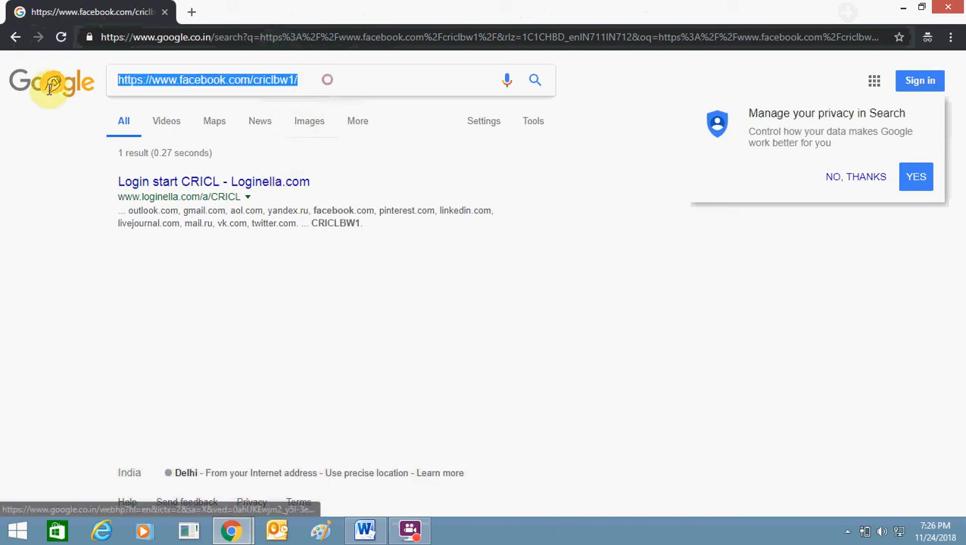
pyautogui.click(201, 38)
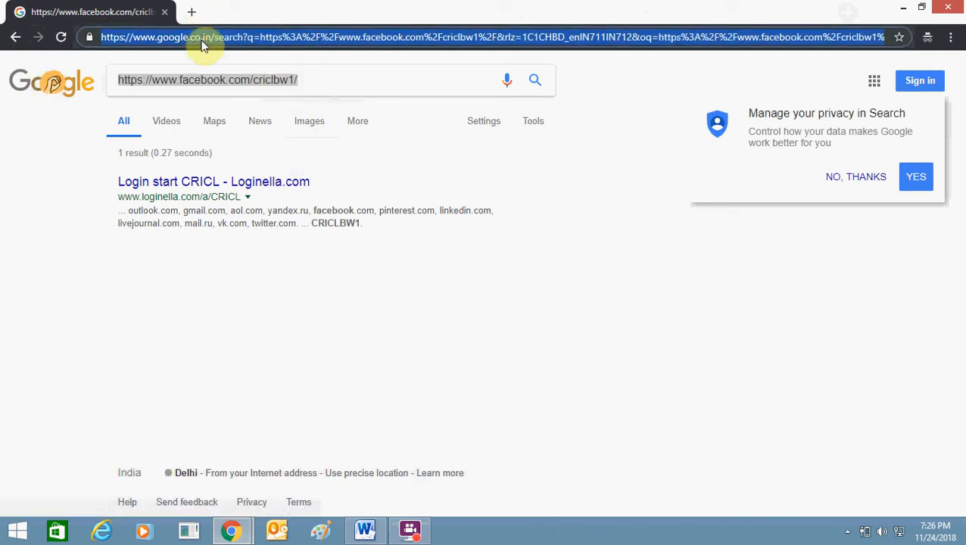
pyautogui.hotkey('ctrl', 'v')
pyautogui.press('Return')
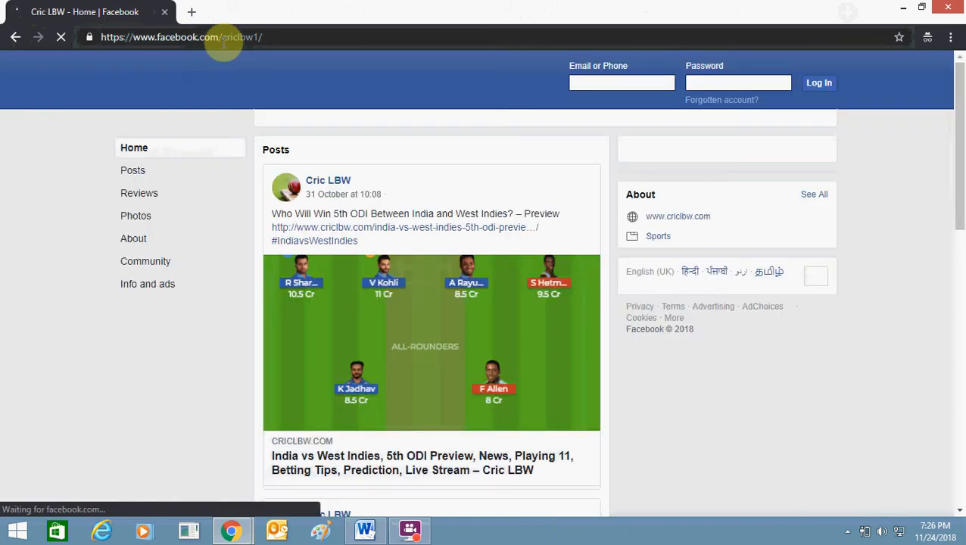
pyautogui.moveTo(222, 37); pyautogui.dragTo(262, 37)
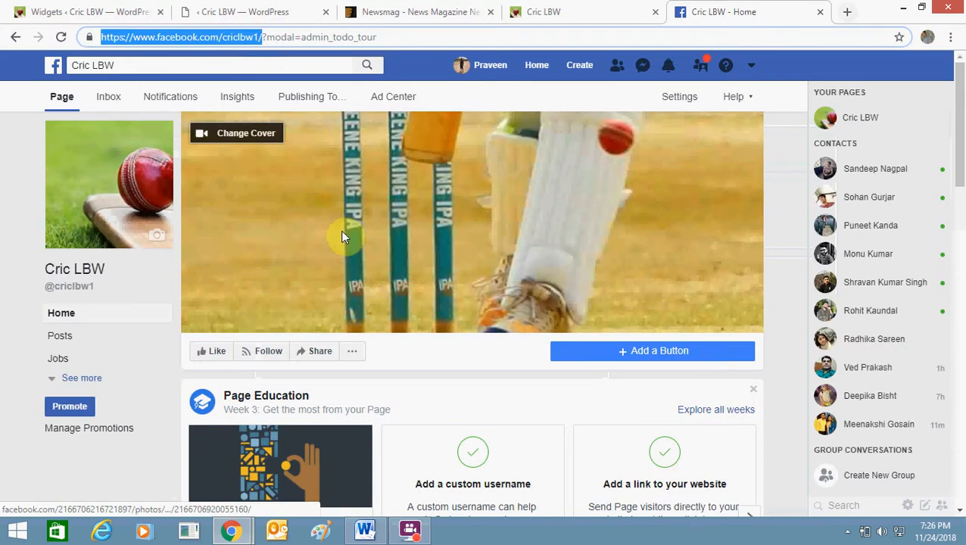
# Return to the Social Counter widget settings, passing by the homepage's Stay Connected block, and examine the Twitter id field.
pyautogui.click(256, 11)
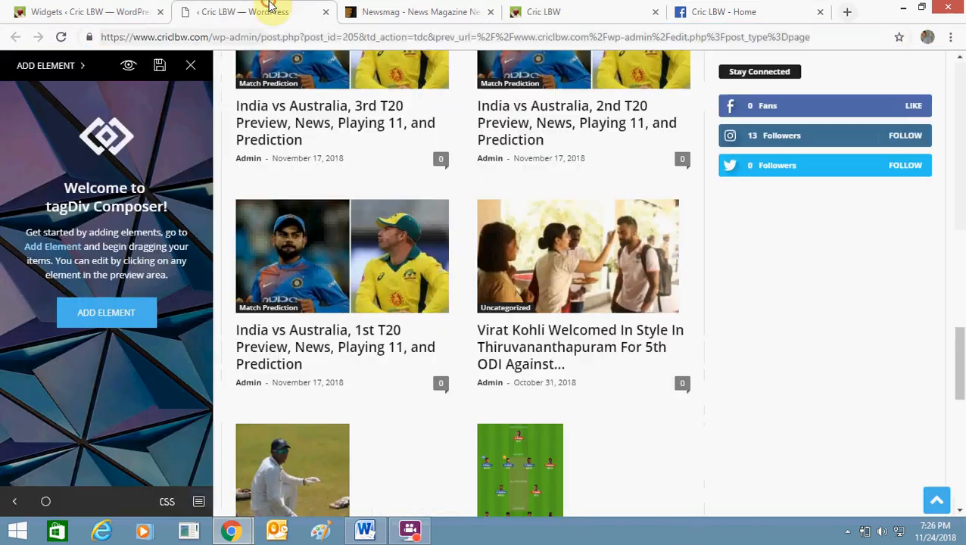
pyautogui.click(75, 7)
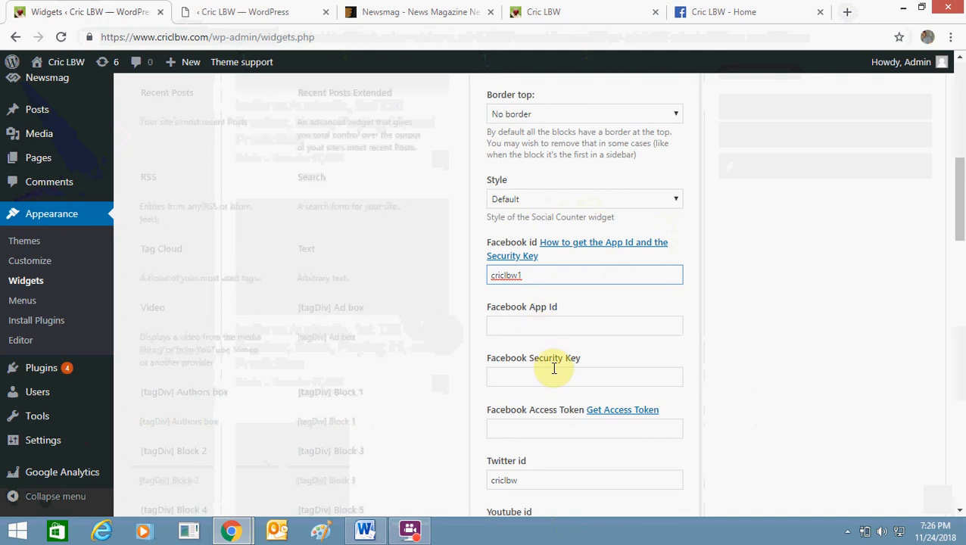
pyautogui.moveTo(960, 205); pyautogui.dragTo(960, 231)
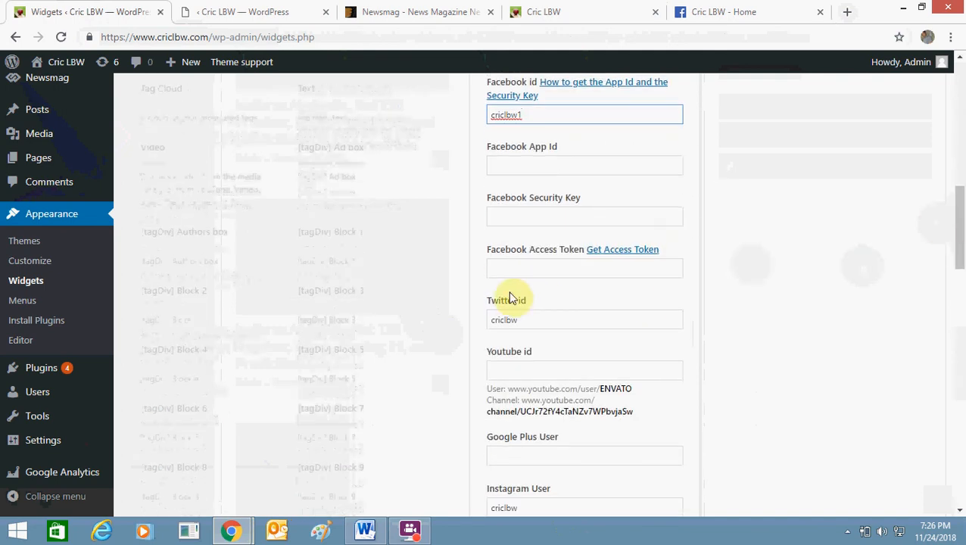
pyautogui.moveTo(523, 318); pyautogui.dragTo(461, 330)
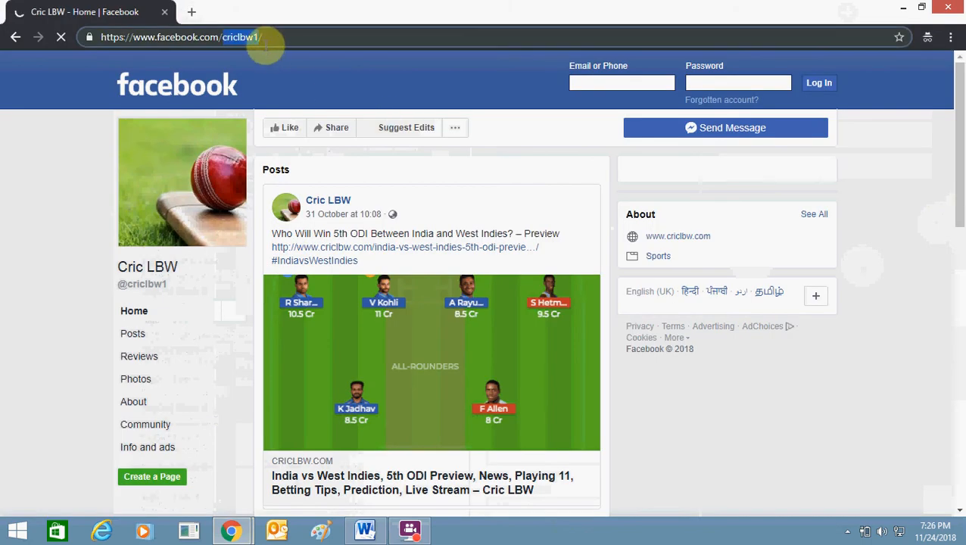
# Open the Twitter profile twitter.com/CricLbw in the incognito window.
pyautogui.click(259, 38)
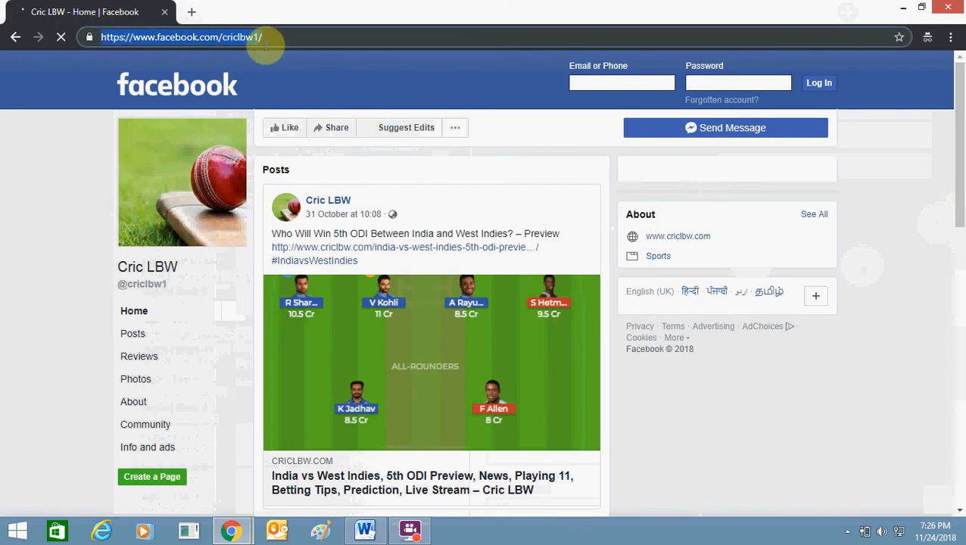
pyautogui.write('twi')
pyautogui.press('Right')
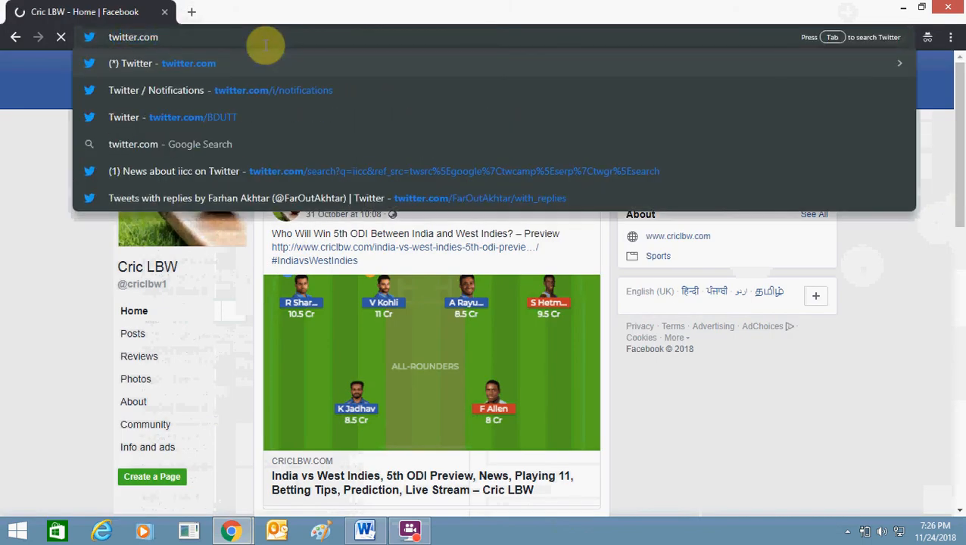
pyautogui.write('/CricLbw')
pyautogui.press('Return')
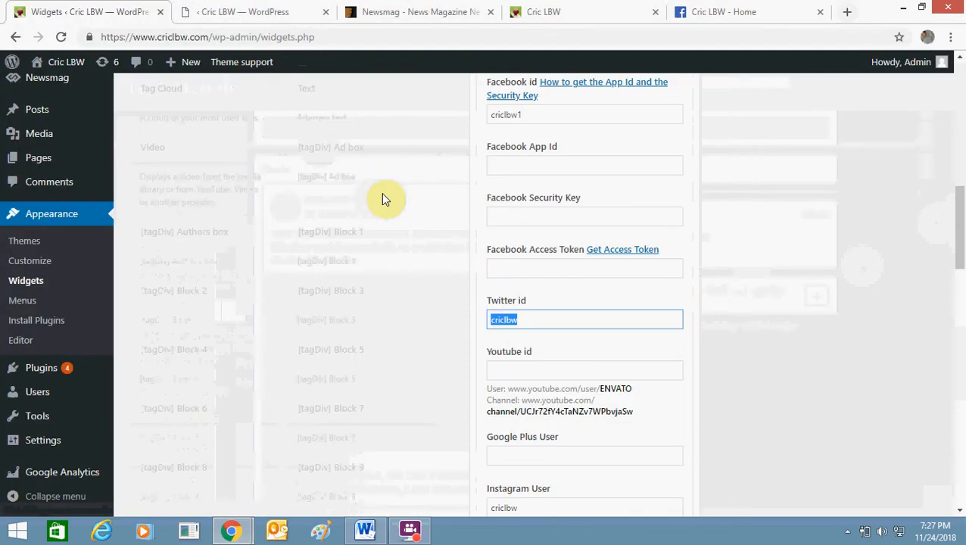
# Review the remaining Social Counter fields, from Twitter id to Border top, and close the widget's settings.
pyautogui.moveTo(959, 227); pyautogui.dragTo(959, 282)
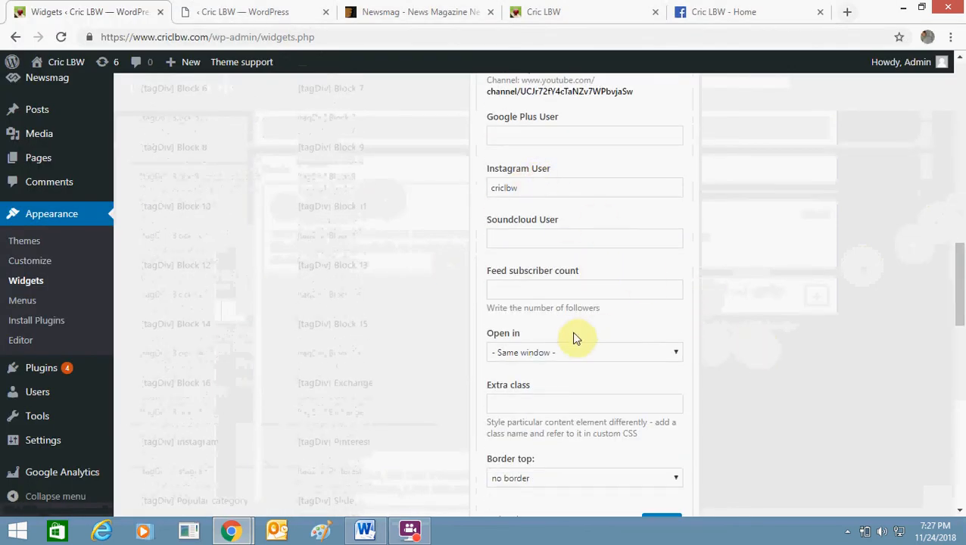
pyautogui.moveTo(960, 297); pyautogui.dragTo(960, 334)
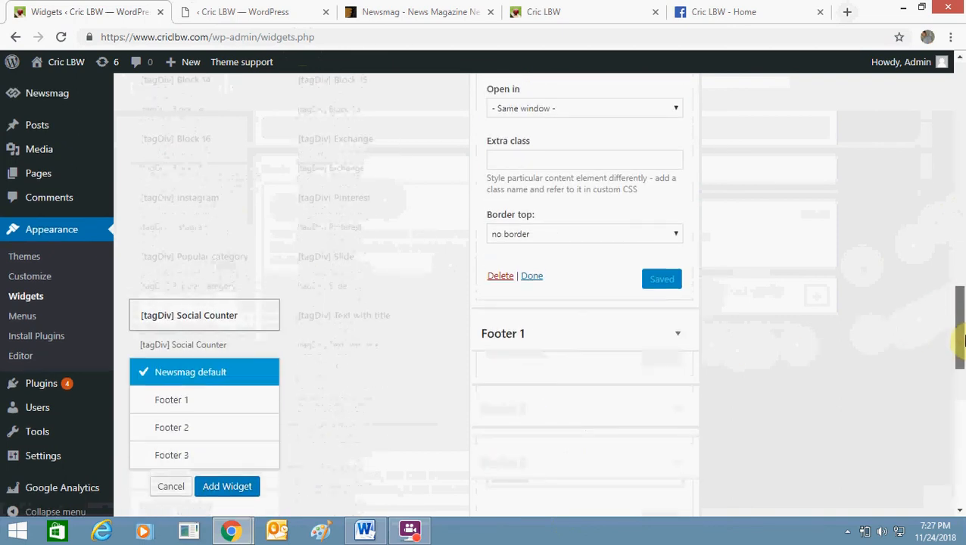
pyautogui.click(533, 277)
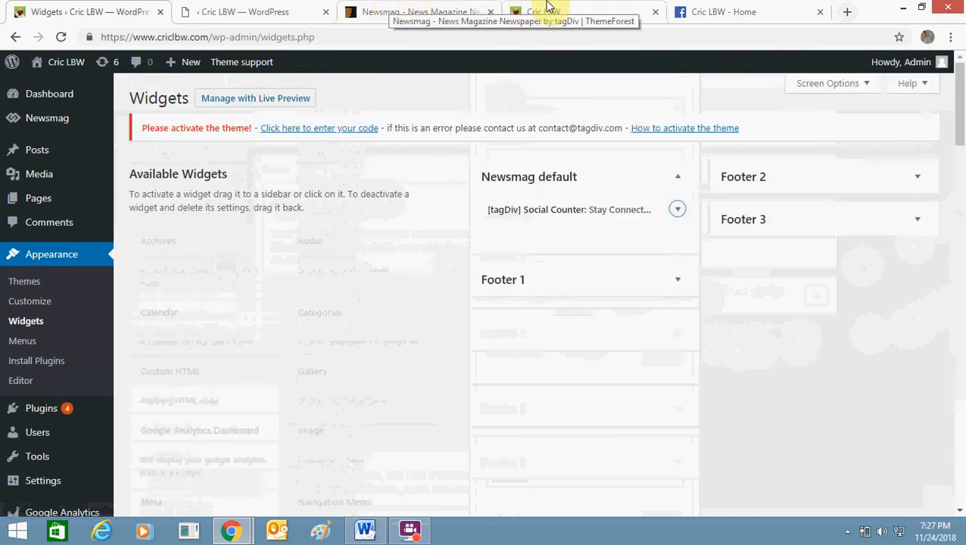
# Examine the homepage's Stay Connected block and the social icons in the header.
pyautogui.click(548, 6)
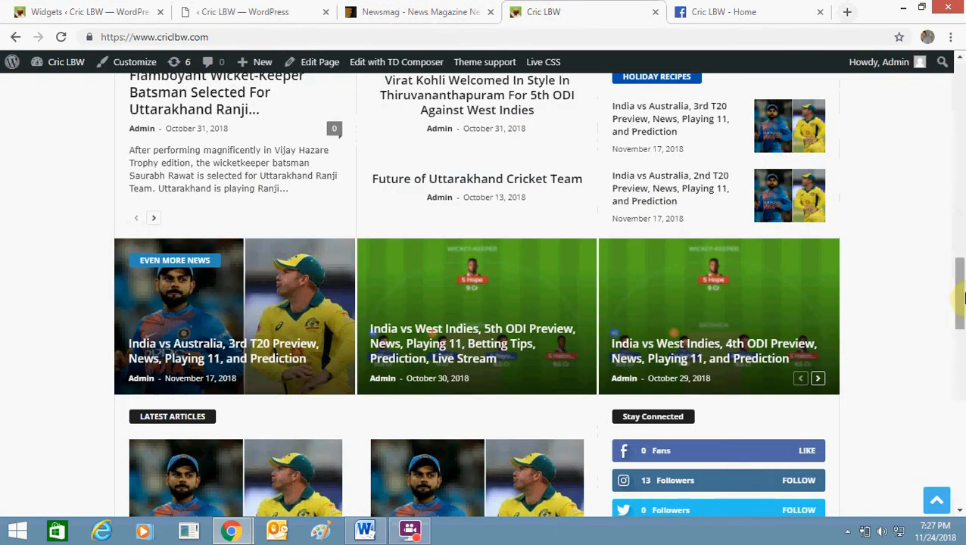
pyautogui.scroll(-2, 963, 298)
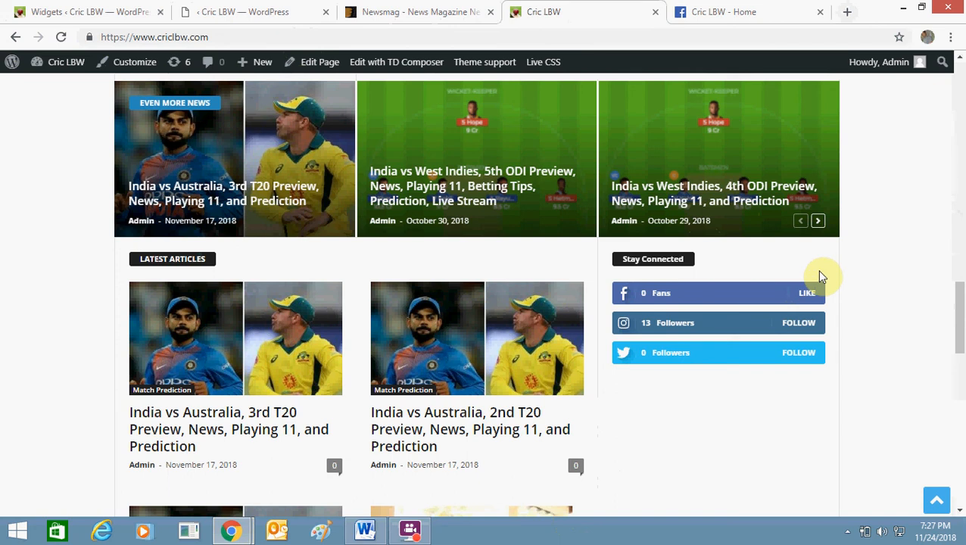
pyautogui.moveTo(957, 304); pyautogui.dragTo(958, 90)
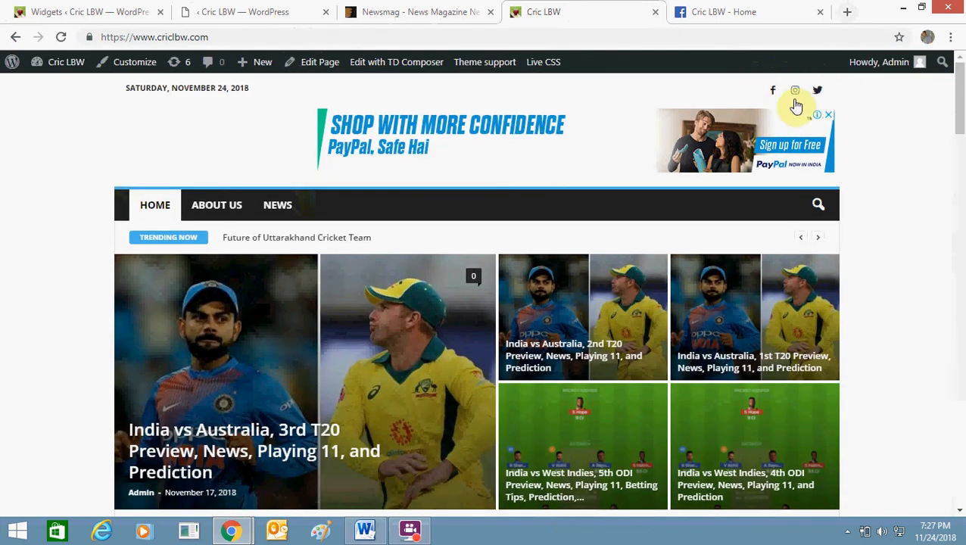
# Return to the WordPress admin and look over the Newsmag theme's Welcome page.
pyautogui.click(50, 7)
pyautogui.moveTo(61, 130)
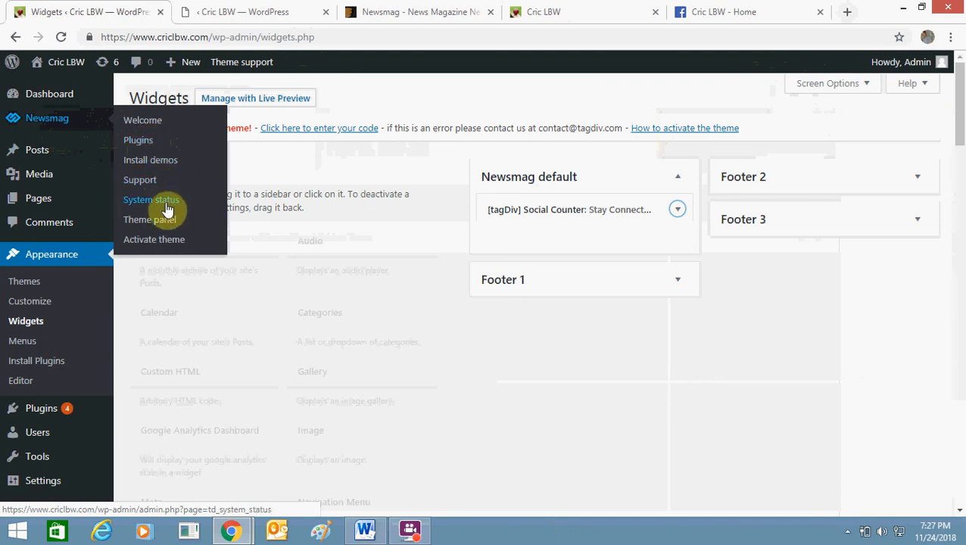
pyautogui.click(151, 130)
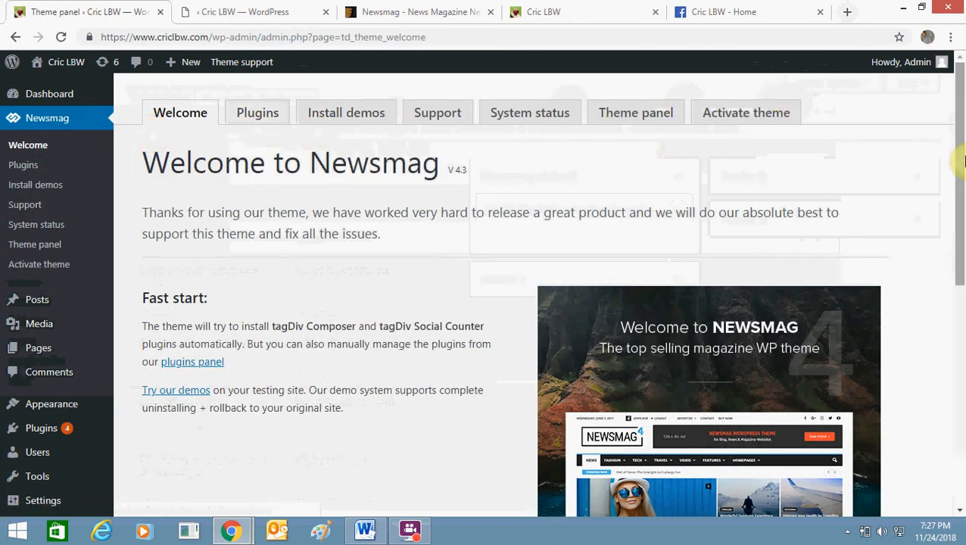
pyautogui.scroll(-2, 961, 163)
pyautogui.scroll(2, 621, 125)
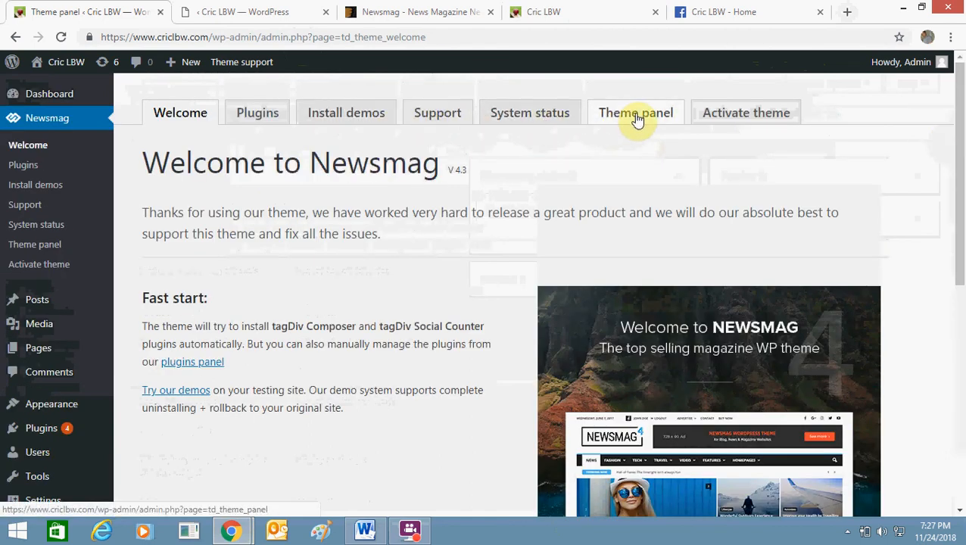
# Open the theme panel's Social Networks settings, highlight the Facebook link and review the other network links.
pyautogui.click(638, 119)
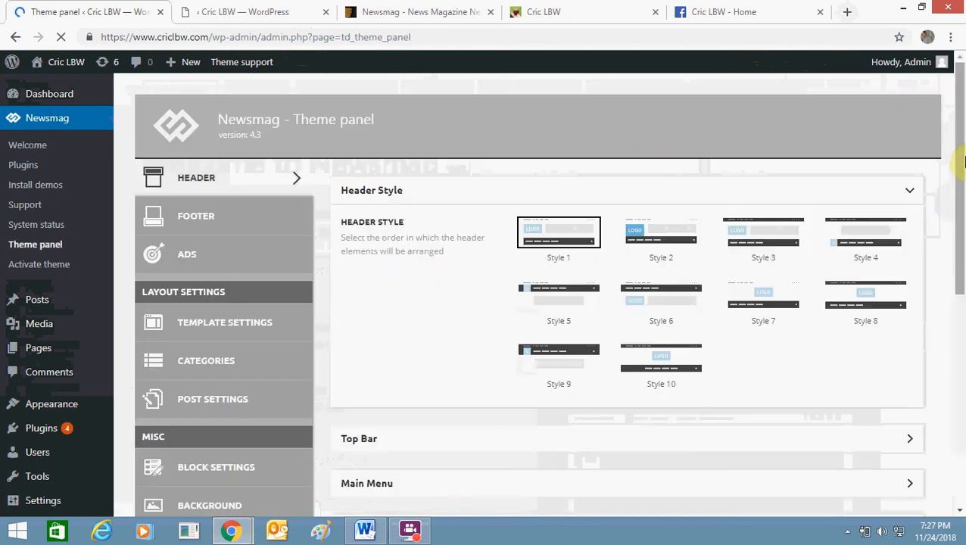
pyautogui.moveTo(960, 162); pyautogui.dragTo(958, 360)
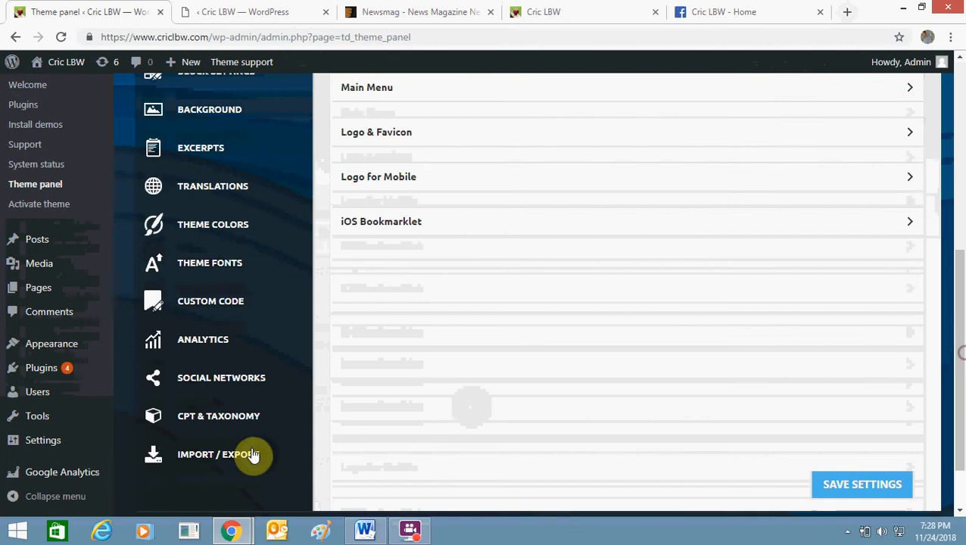
pyautogui.click(236, 391)
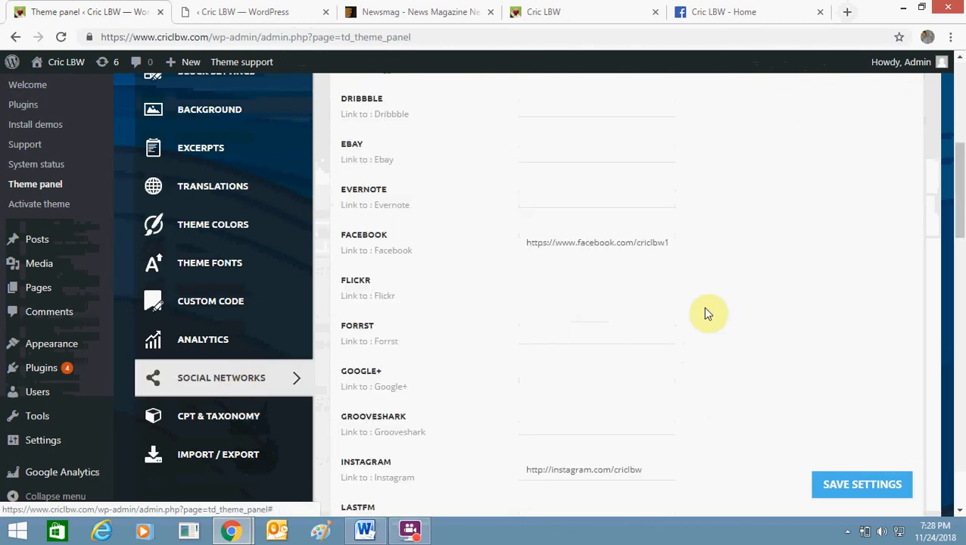
pyautogui.tripleClick(603, 243)
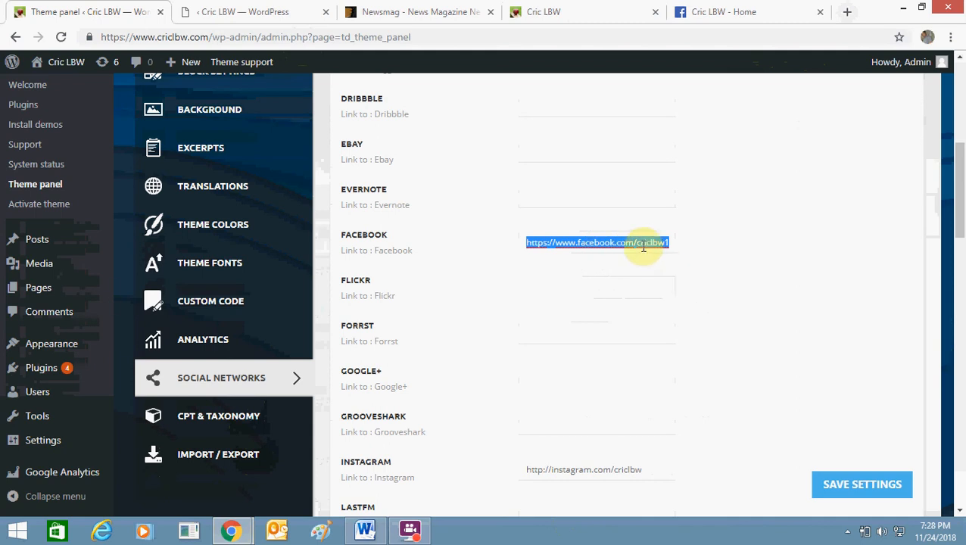
pyautogui.scroll(-1, 912, 217)
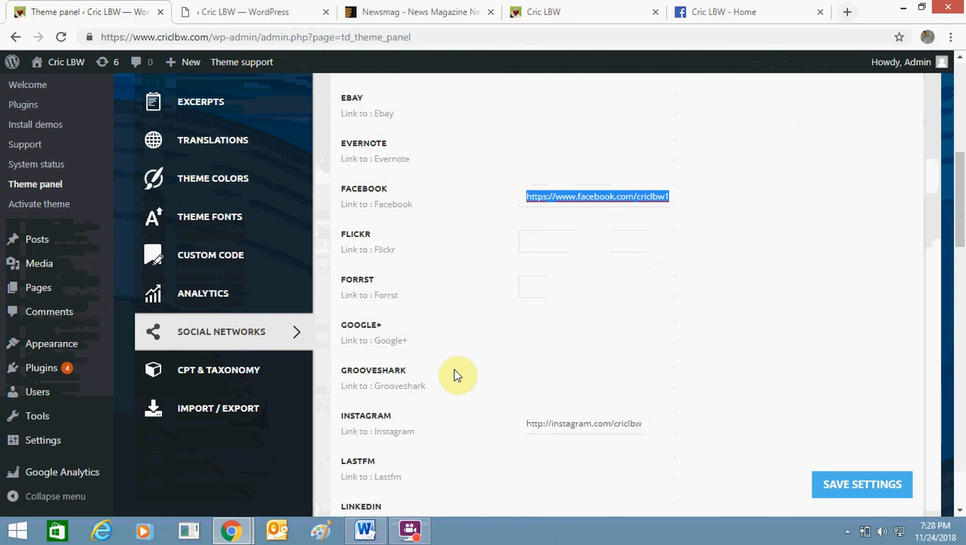
pyautogui.moveTo(961, 252); pyautogui.dragTo(960, 341)
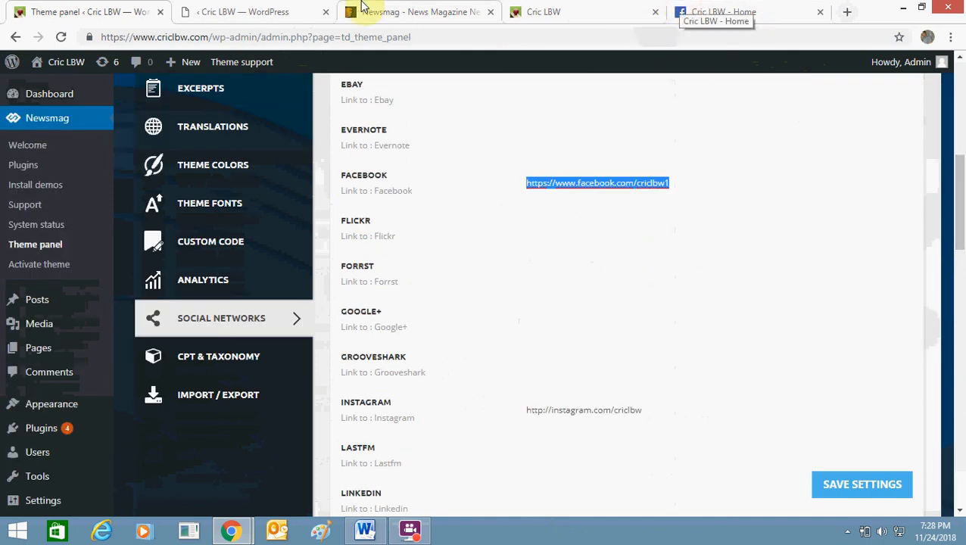
# Check the social icons in the homepage header and close the Facebook page's tab.
pyautogui.click(571, 8)
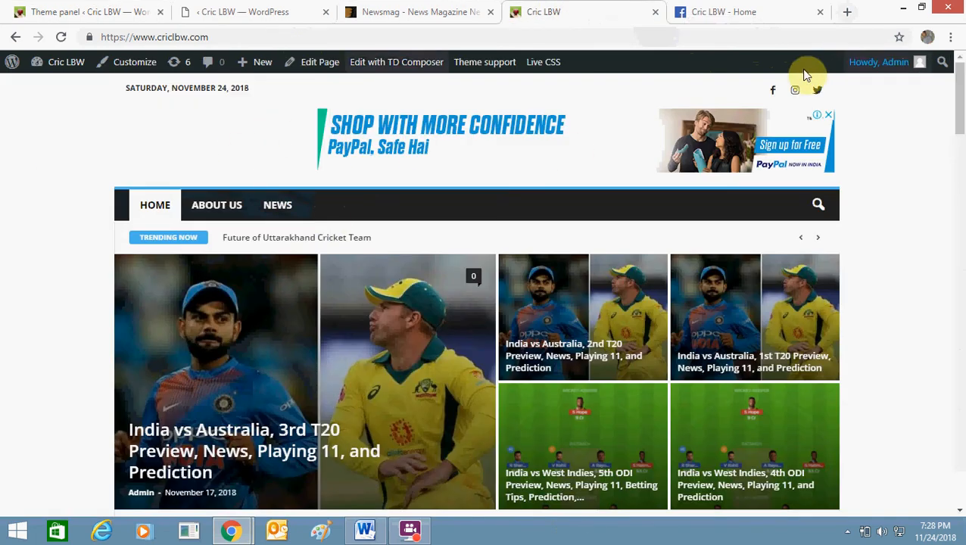
pyautogui.click(826, 13)
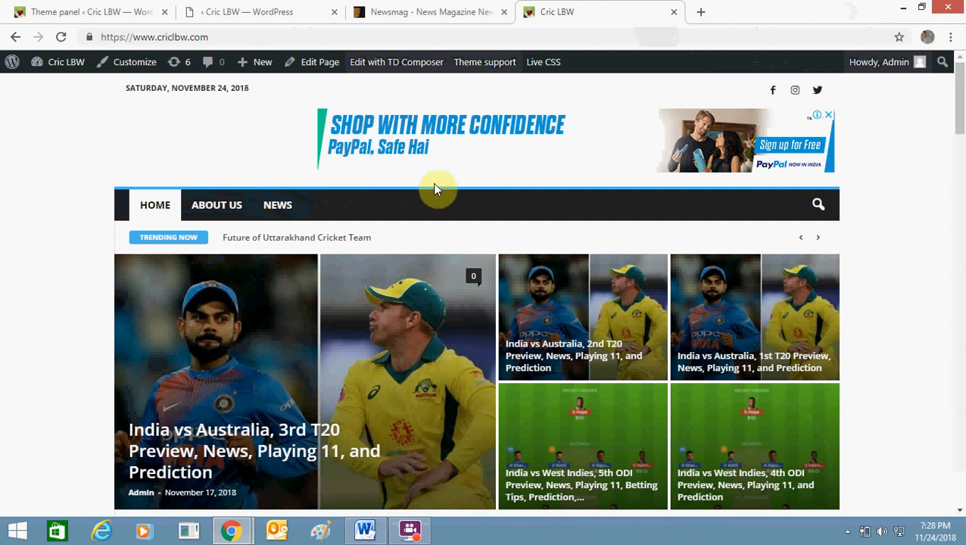
# Return to the Newsmag theme panel and examine the Header styles and the Footer settings.
pyautogui.click(67, 11)
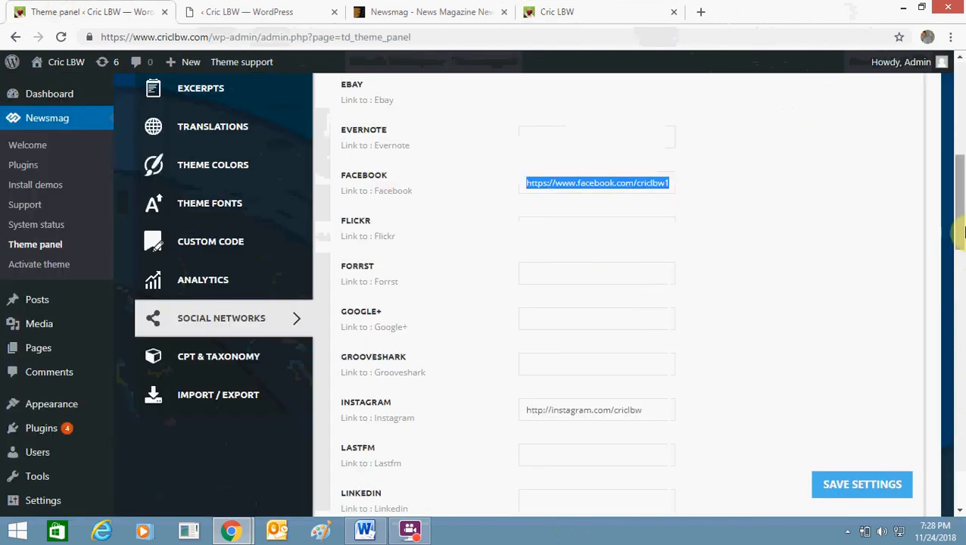
pyautogui.moveTo(961, 212); pyautogui.dragTo(960, 121)
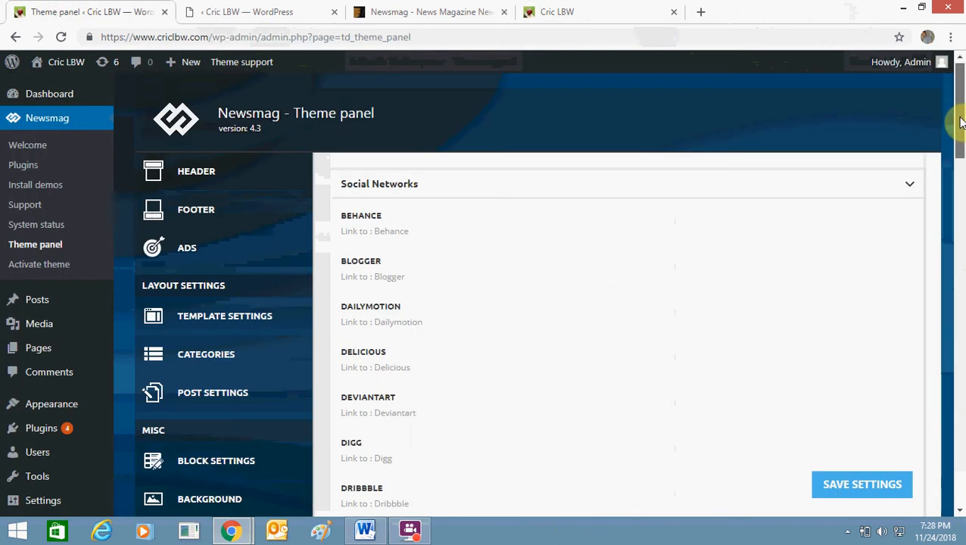
pyautogui.click(231, 183)
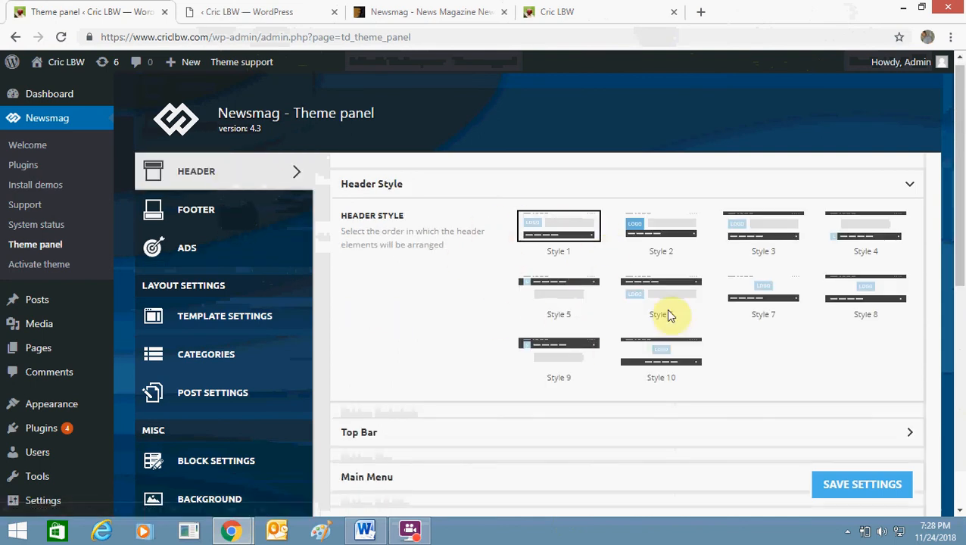
pyautogui.moveTo(959, 234); pyautogui.dragTo(958, 255)
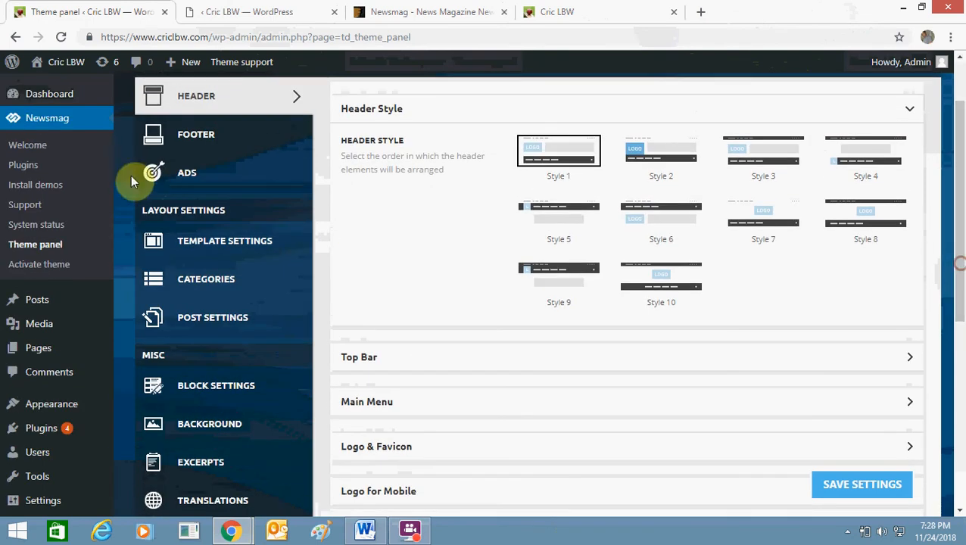
pyautogui.click(218, 149)
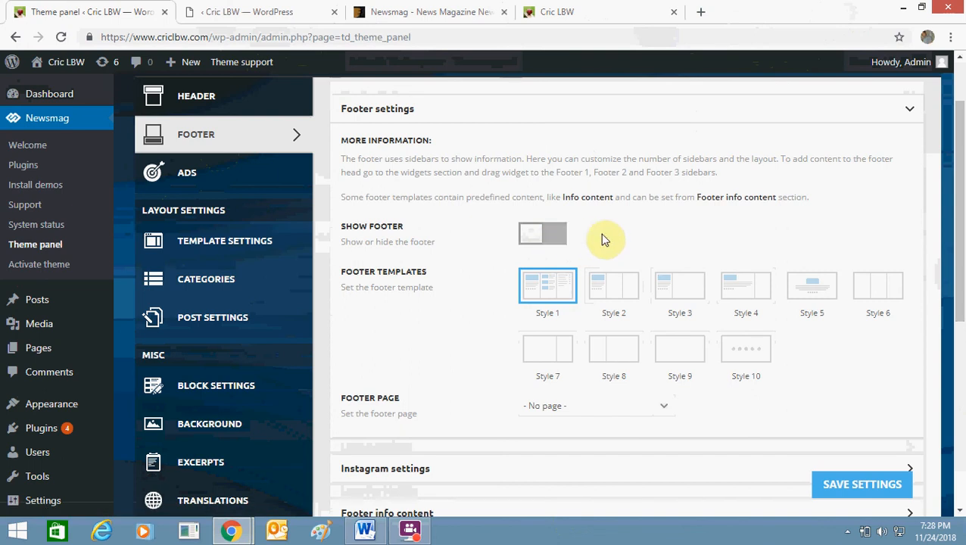
pyautogui.moveTo(958, 227); pyautogui.dragTo(963, 199)
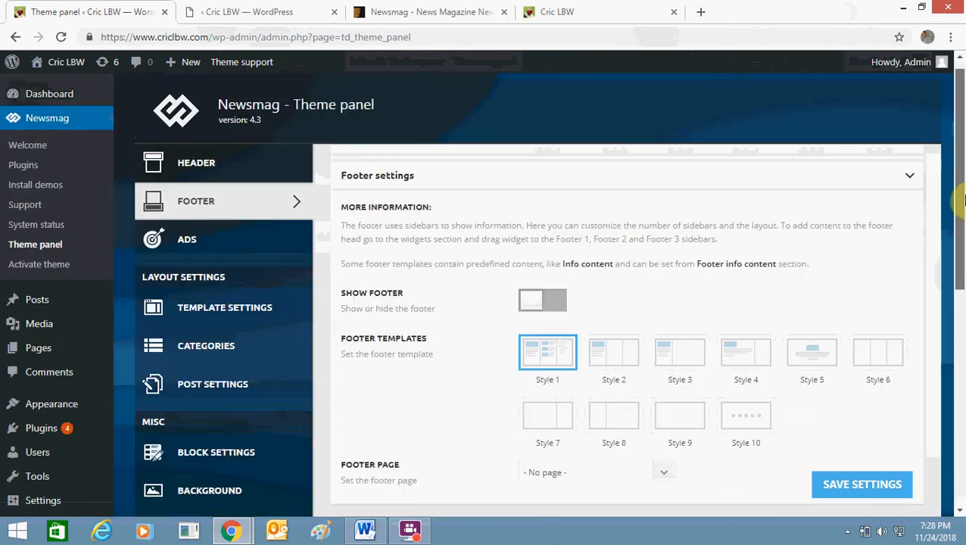
# Compare the Header ad area in the tagDiv Composer page with the banner on the live homepage.
pyautogui.click(294, 6)
pyautogui.moveTo(958, 148); pyautogui.dragTo(959, 67)
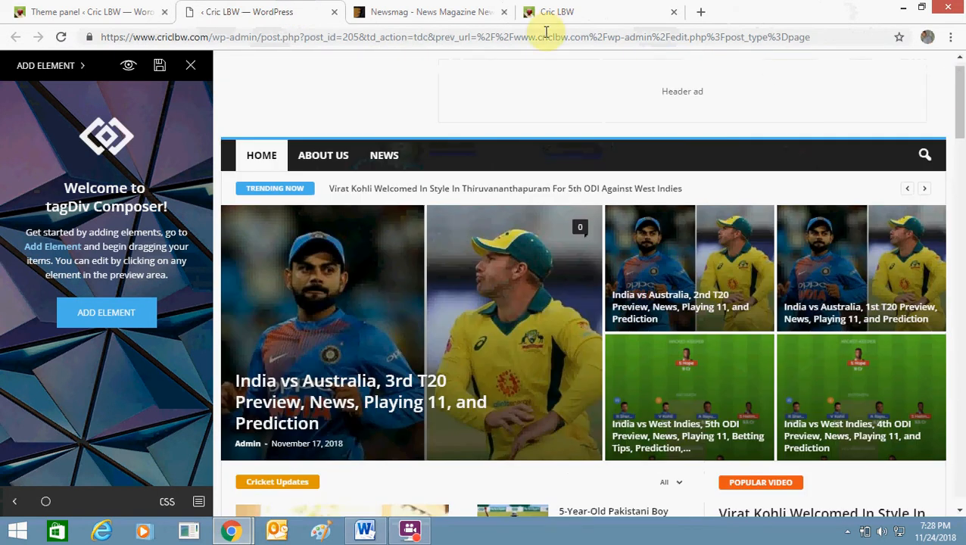
pyautogui.click(562, 9)
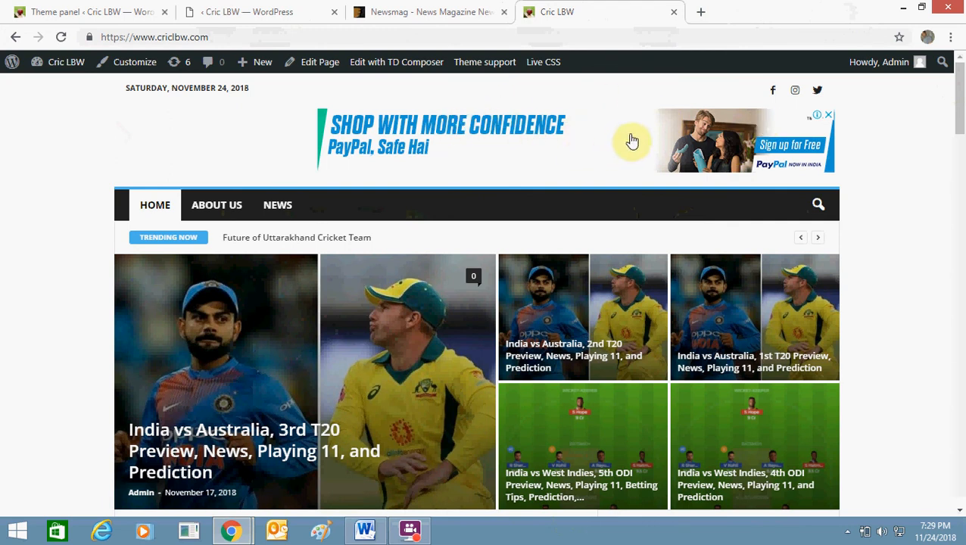
# Highlight the ad code in the theme panel's Header ad settings and compare it with the homepage's header banner.
pyautogui.click(121, 12)
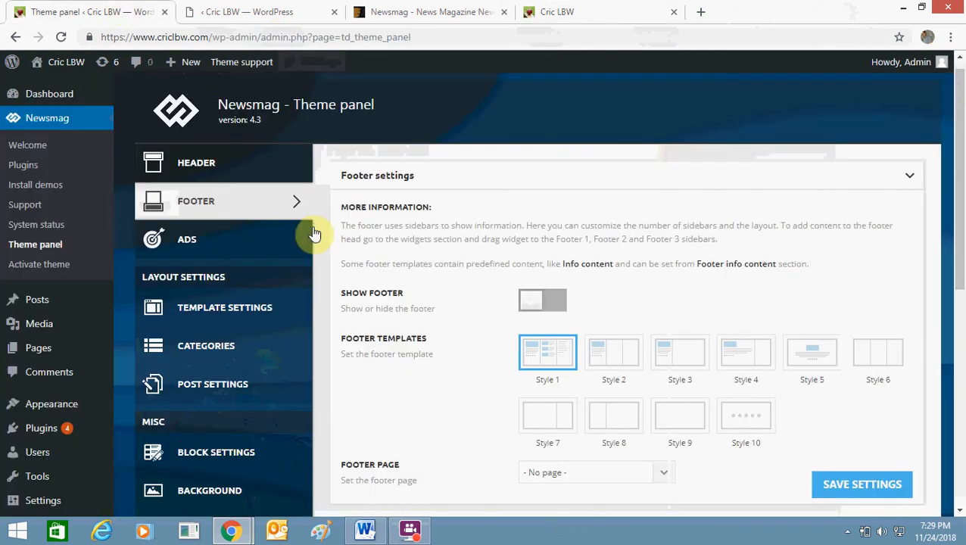
pyautogui.click(228, 245)
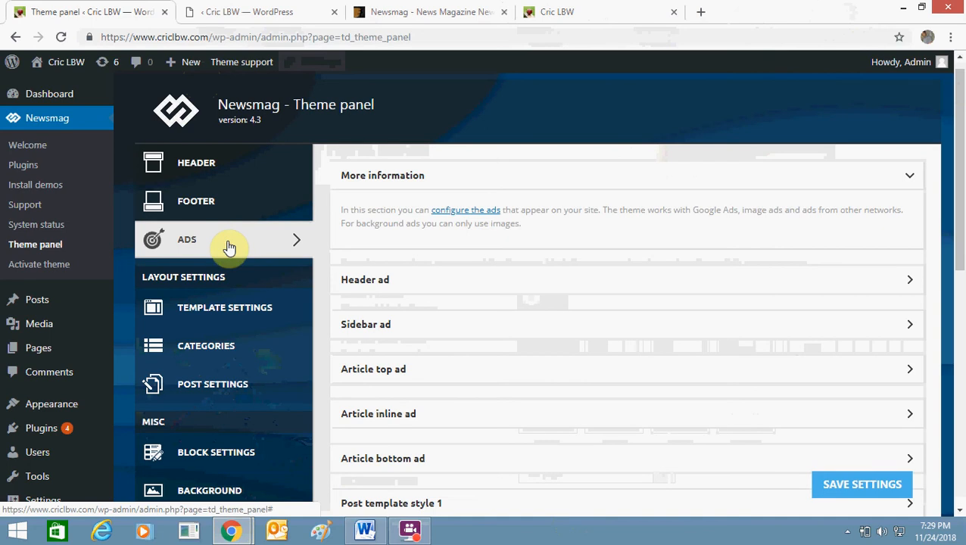
pyautogui.click(672, 288)
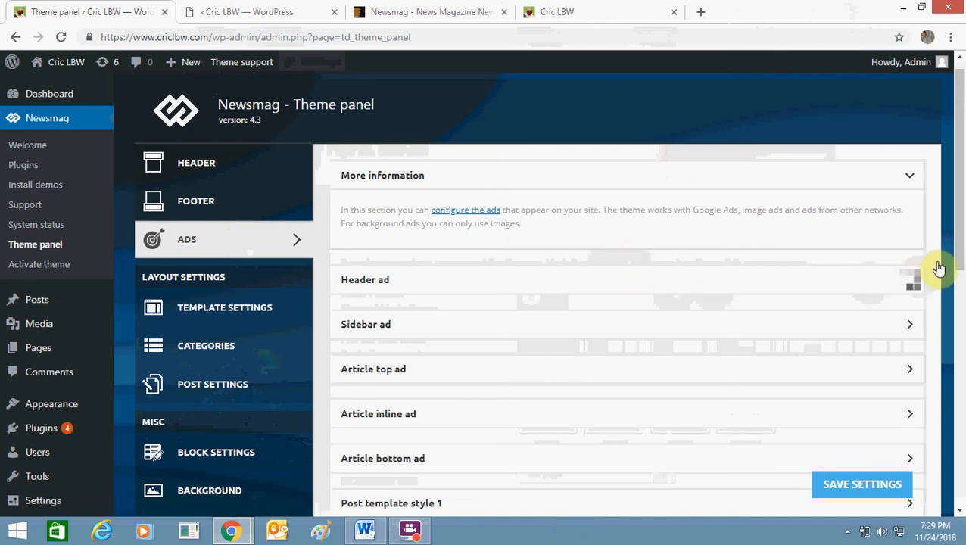
pyautogui.moveTo(955, 209); pyautogui.dragTo(960, 277)
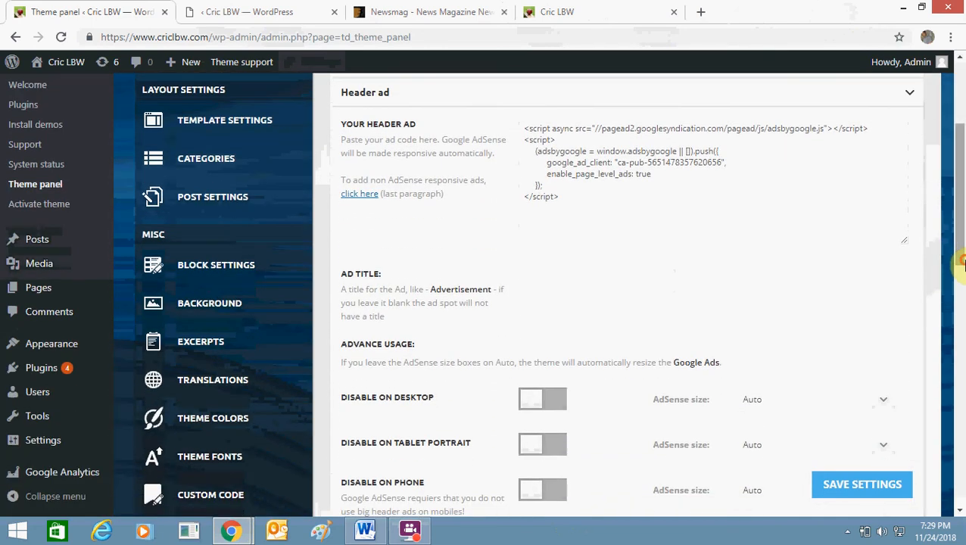
pyautogui.moveTo(611, 213); pyautogui.dragTo(456, 137)
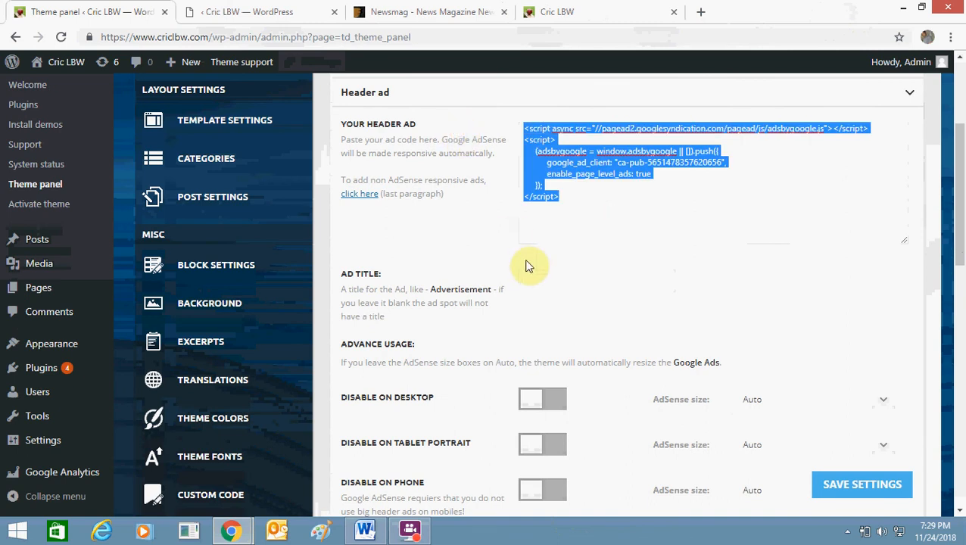
pyautogui.moveTo(963, 232); pyautogui.dragTo(955, 117)
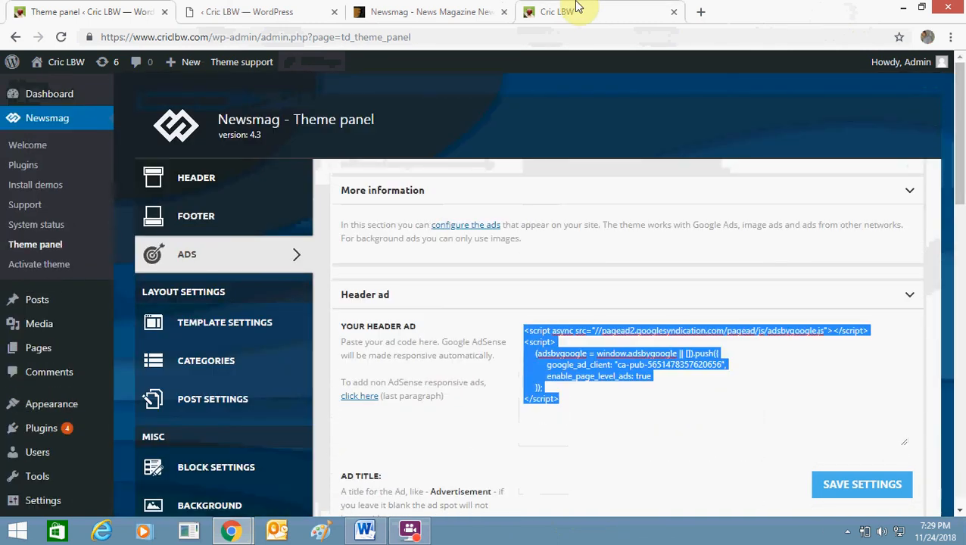
pyautogui.click(576, 6)
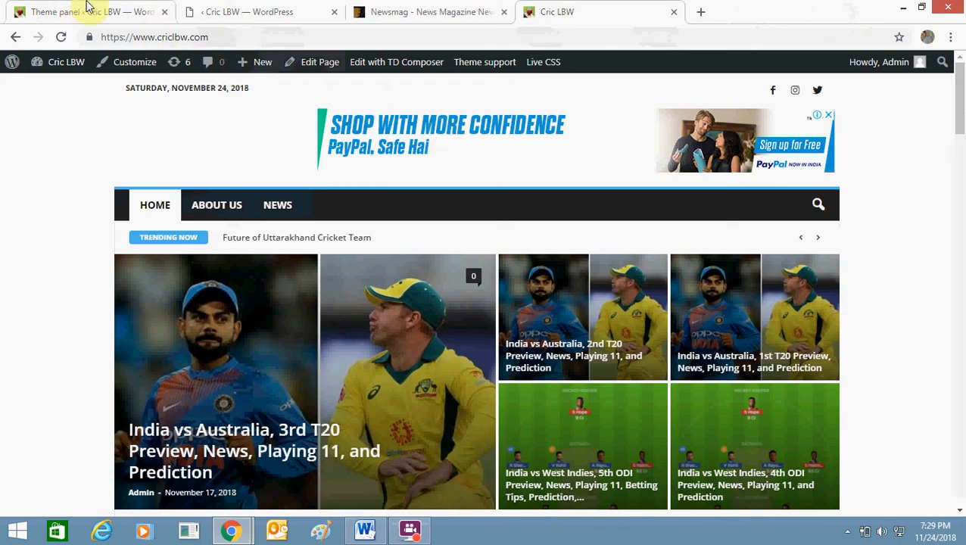
# Review the live homepage from the header banner to the footer and compare it with the theme panel's Header ad settings.
pyautogui.click(964, 231)
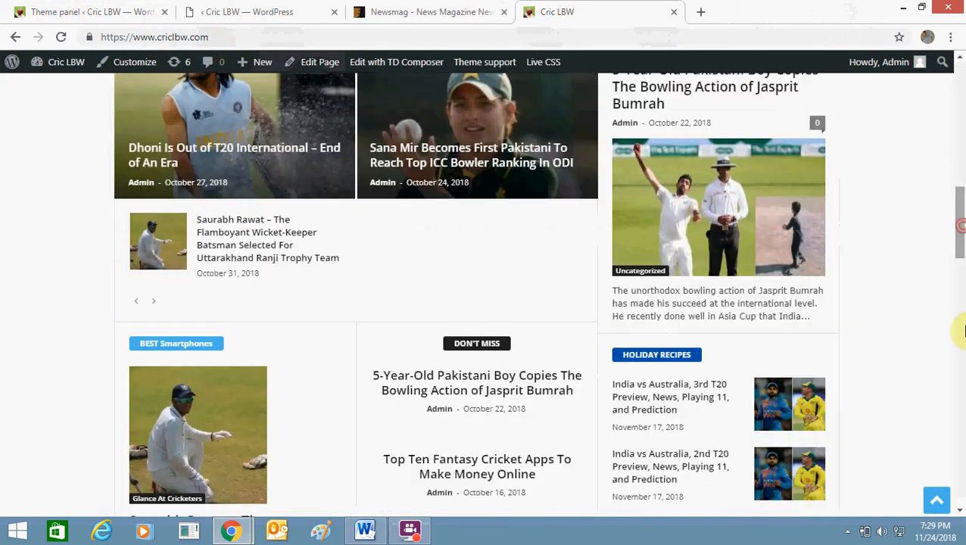
pyautogui.moveTo(963, 396); pyautogui.dragTo(963, 481)
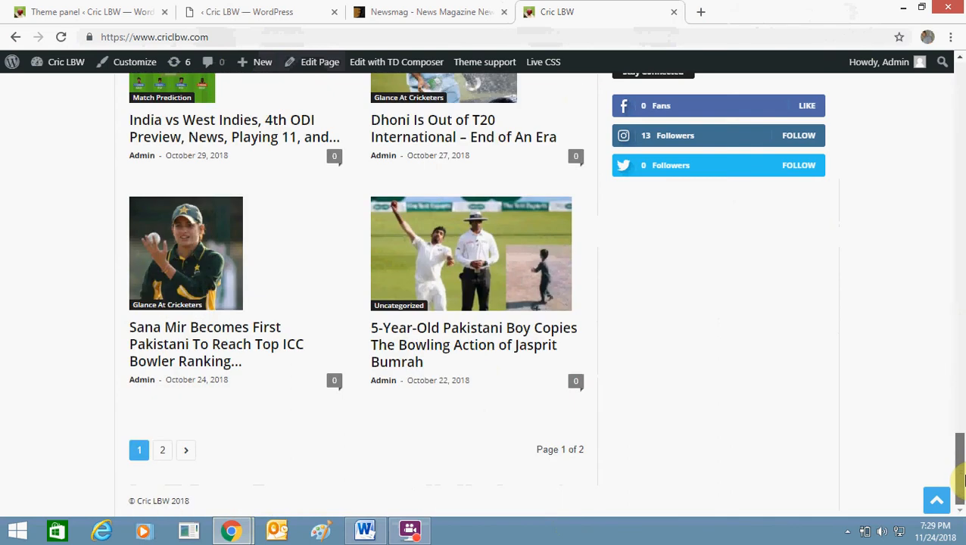
pyautogui.moveTo(963, 479); pyautogui.dragTo(959, 110)
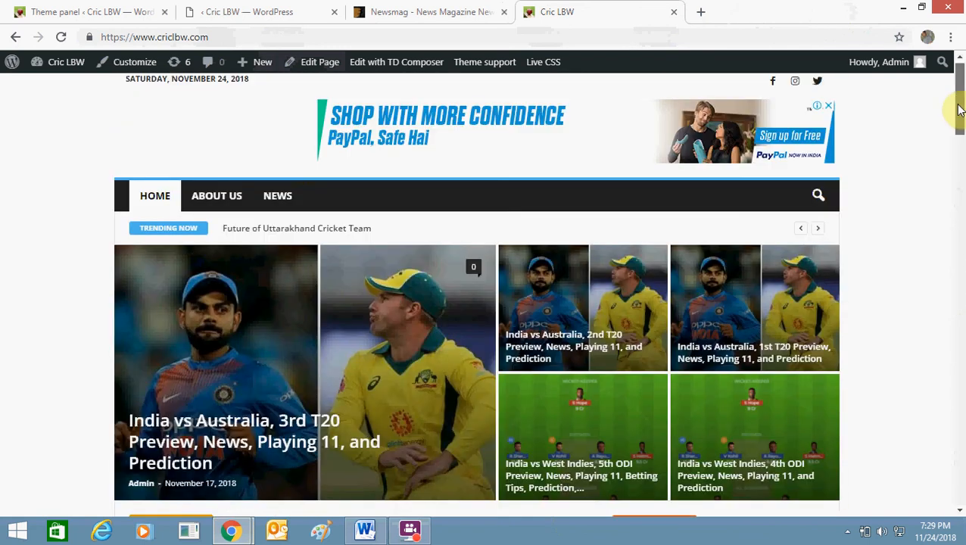
pyautogui.click(129, 9)
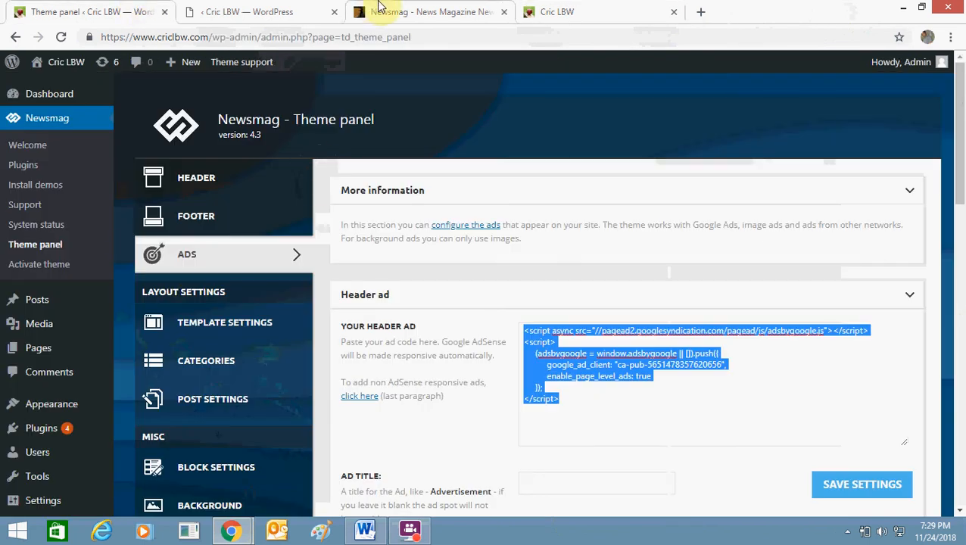
pyautogui.click(596, 8)
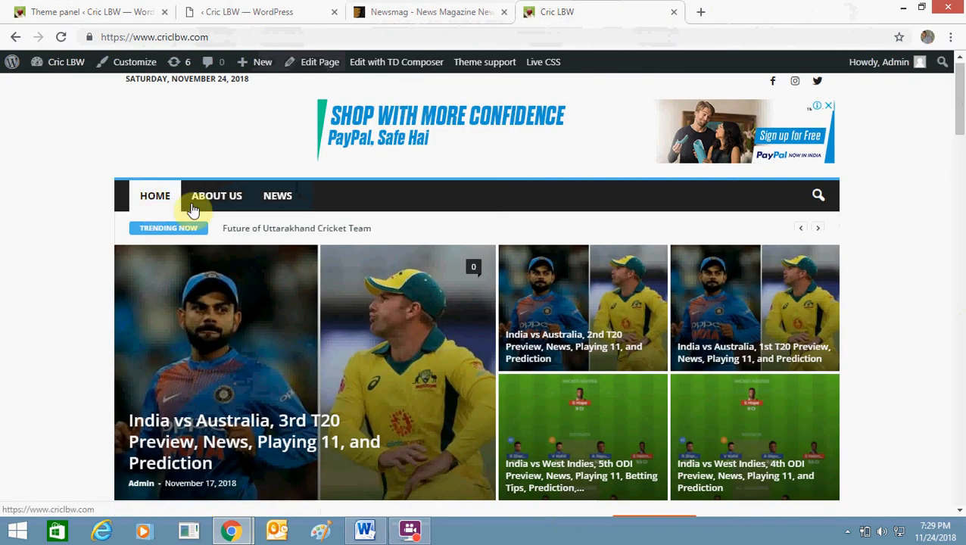
# Examine the theme panel's Ads settings, from the Header ad code to the sidebar and article ad sections.
pyautogui.click(81, 6)
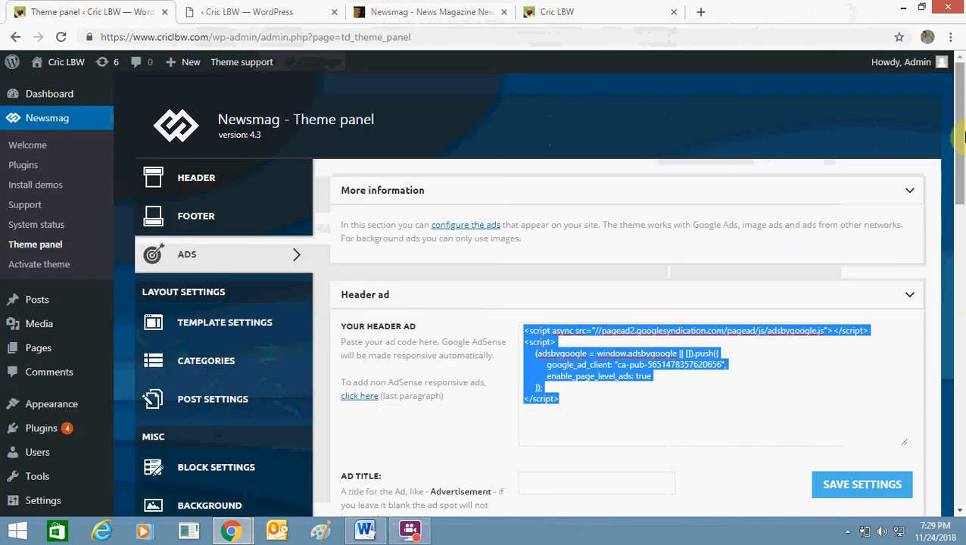
pyautogui.scroll(-1, 962, 136)
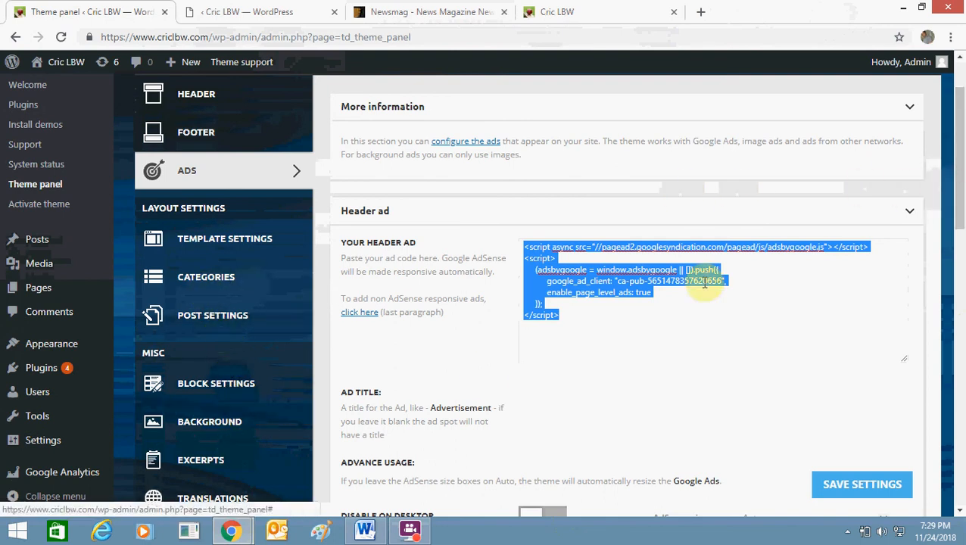
pyautogui.moveTo(962, 209); pyautogui.dragTo(320, 297)
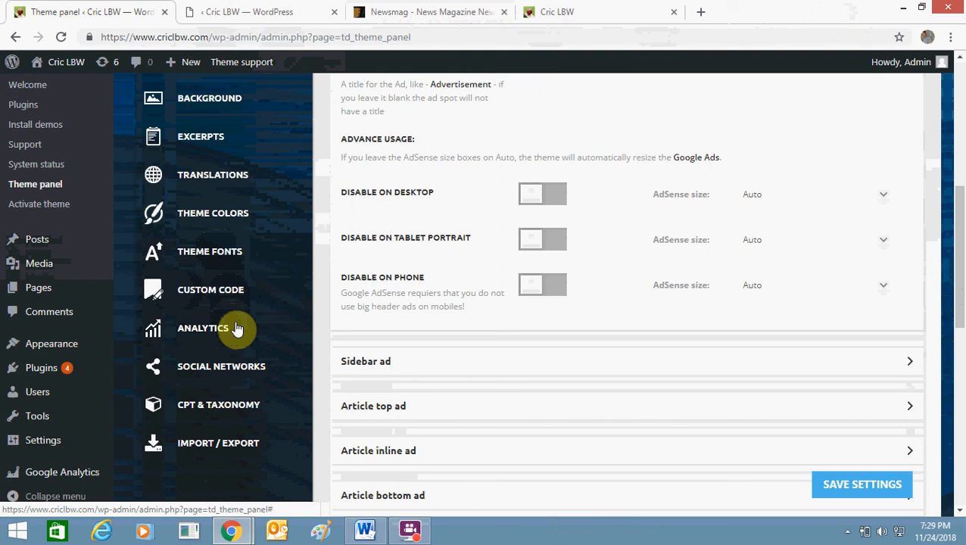
pyautogui.moveTo(957, 223); pyautogui.dragTo(954, 157)
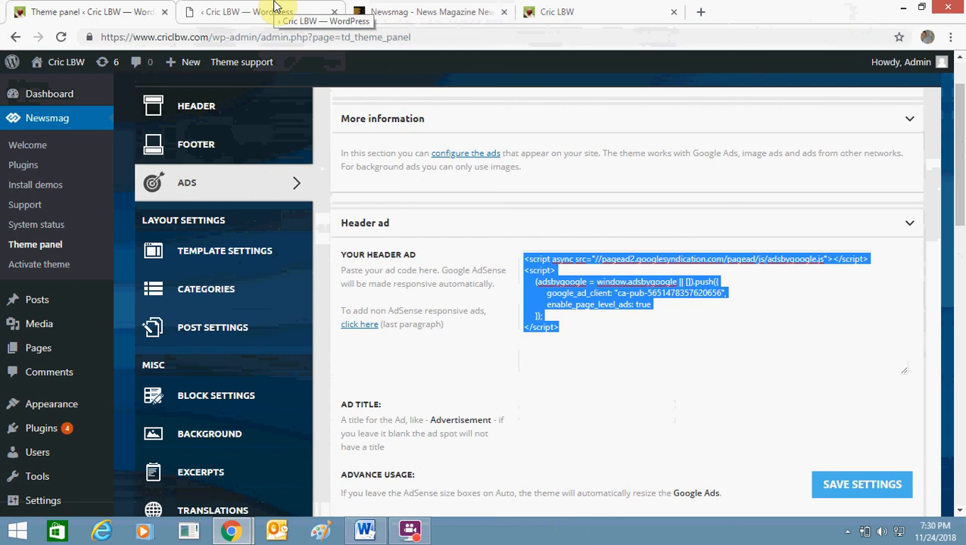
# Look through the live homepage's content blocks down to the footer and highlight the copyright line.
pyautogui.click(621, 8)
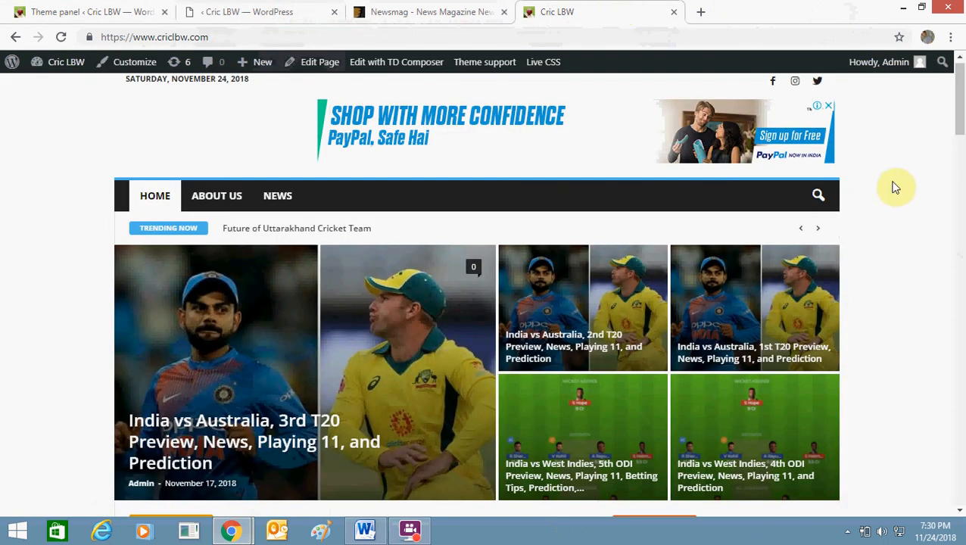
pyautogui.click(960, 222)
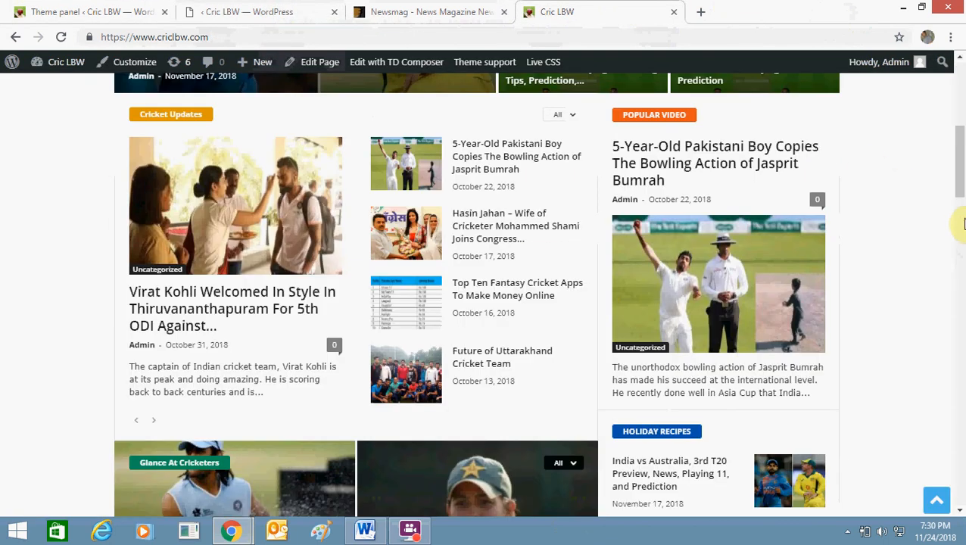
pyautogui.click(961, 314)
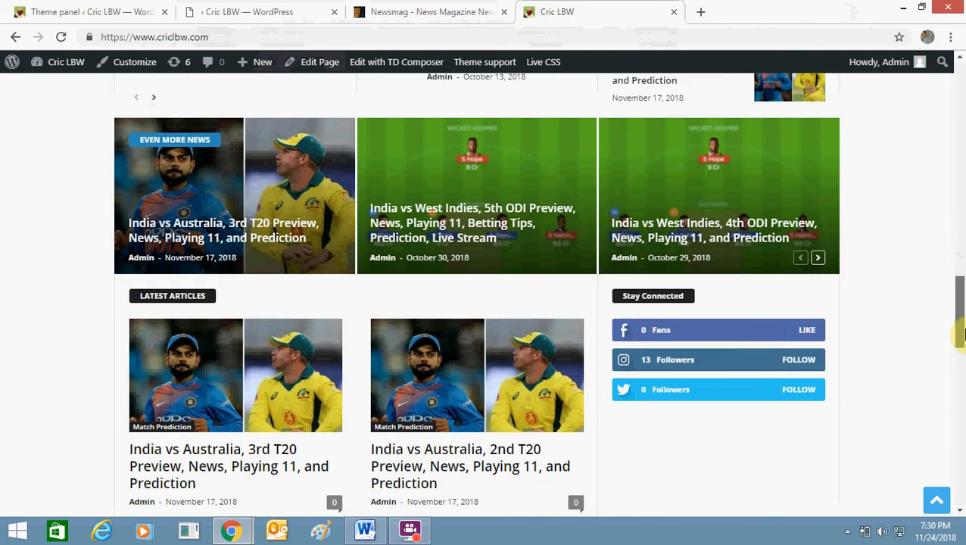
pyautogui.scroll(-1, 961, 364)
pyautogui.click(961, 415)
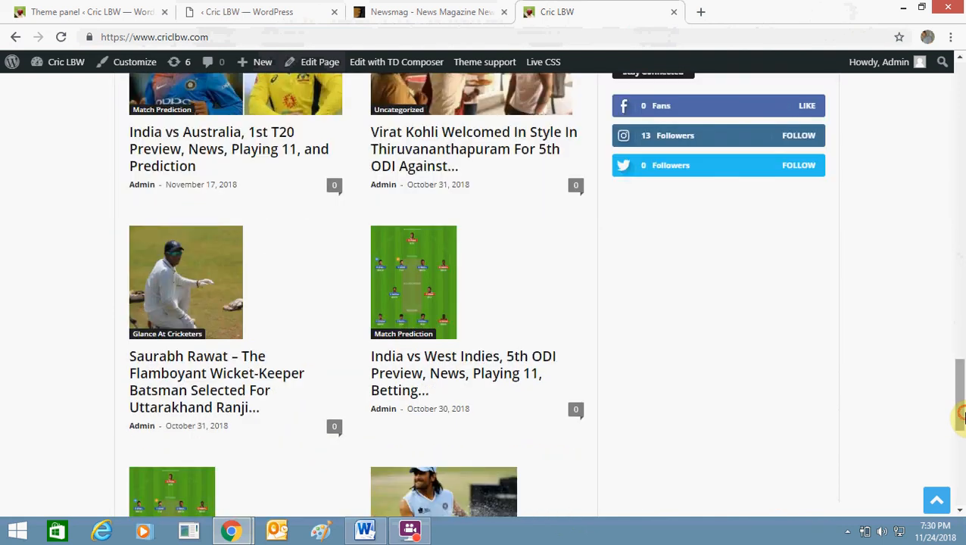
pyautogui.scroll(-2, 962, 454)
pyautogui.scroll(-3, 962, 467)
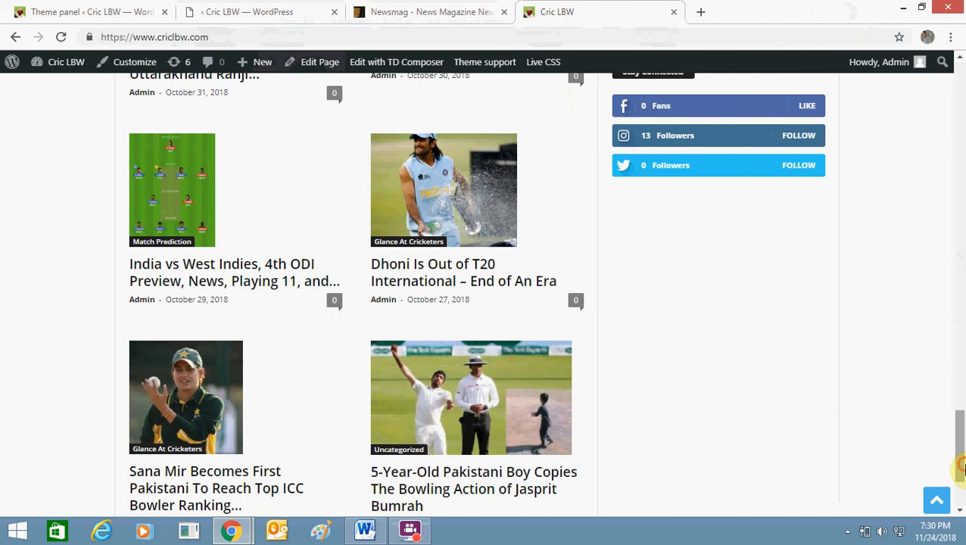
pyautogui.scroll(-2, 959, 470)
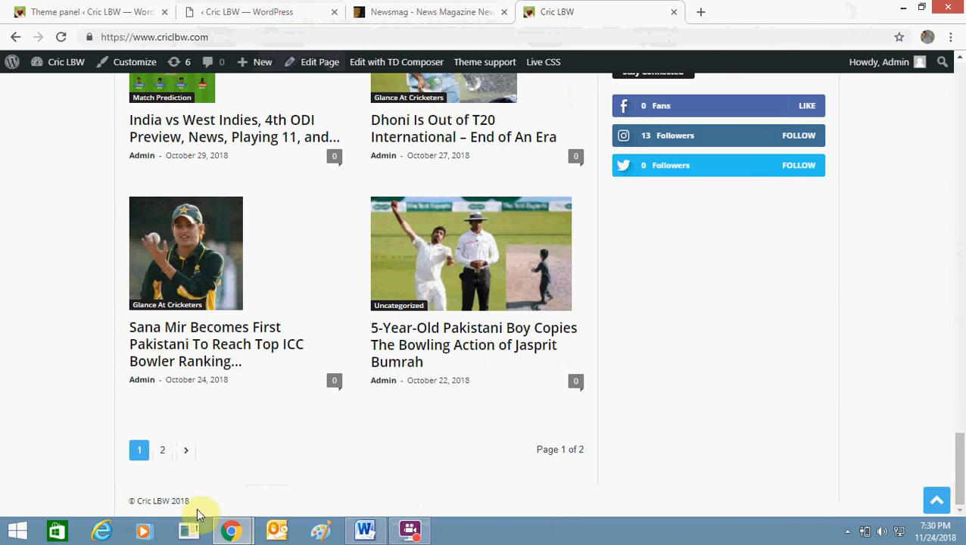
pyautogui.tripleClick(130, 502)
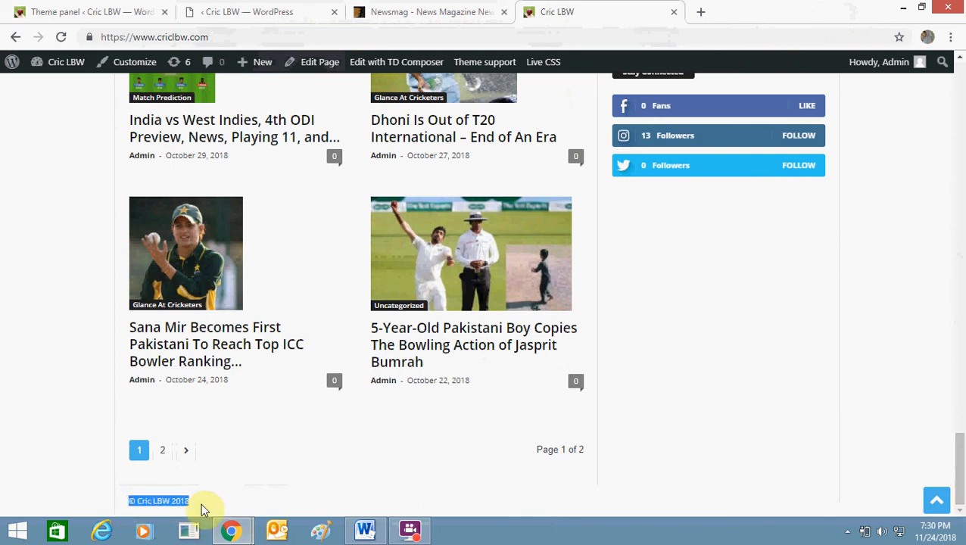
# Return to the theme panel and check the Header ad's device and AdSense size options.
pyautogui.click(119, 12)
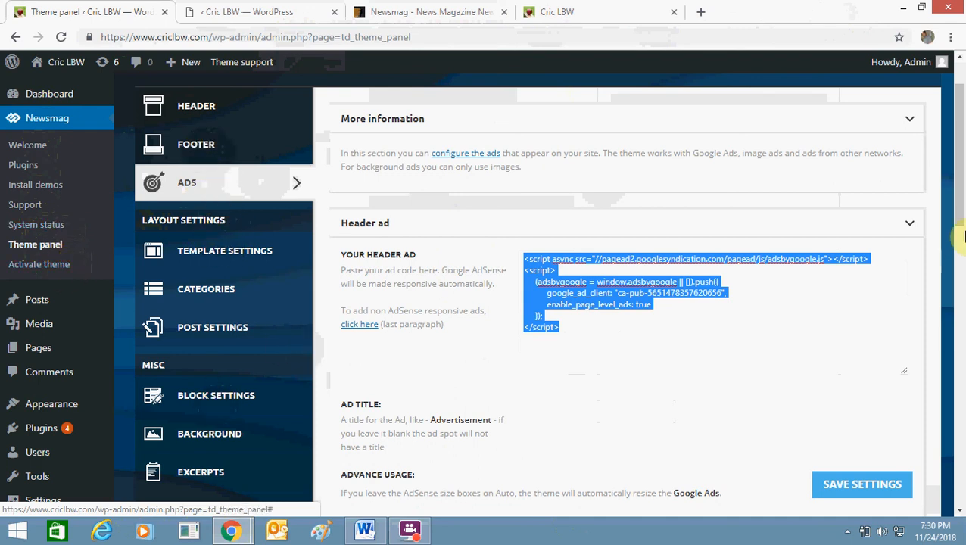
pyautogui.scroll(-4, 963, 252)
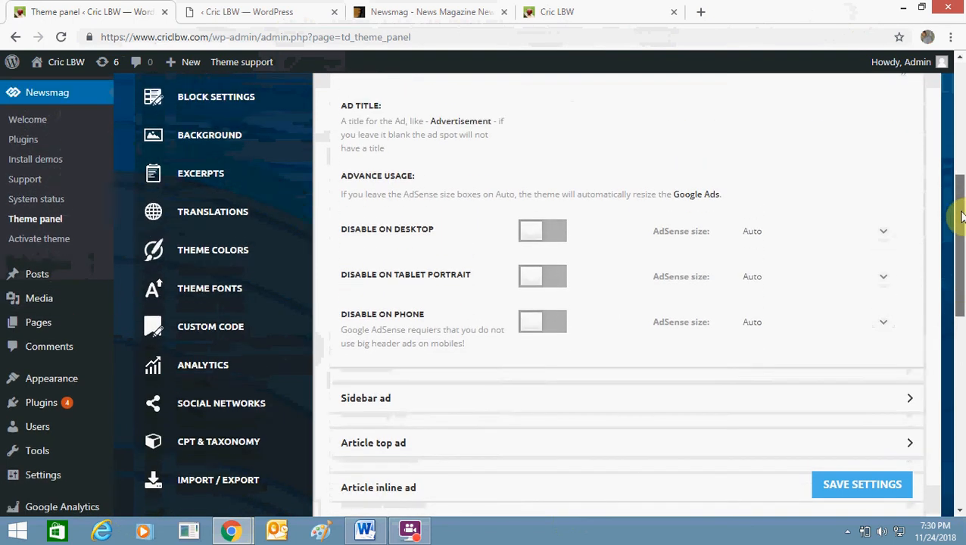
pyautogui.scroll(5, 960, 219)
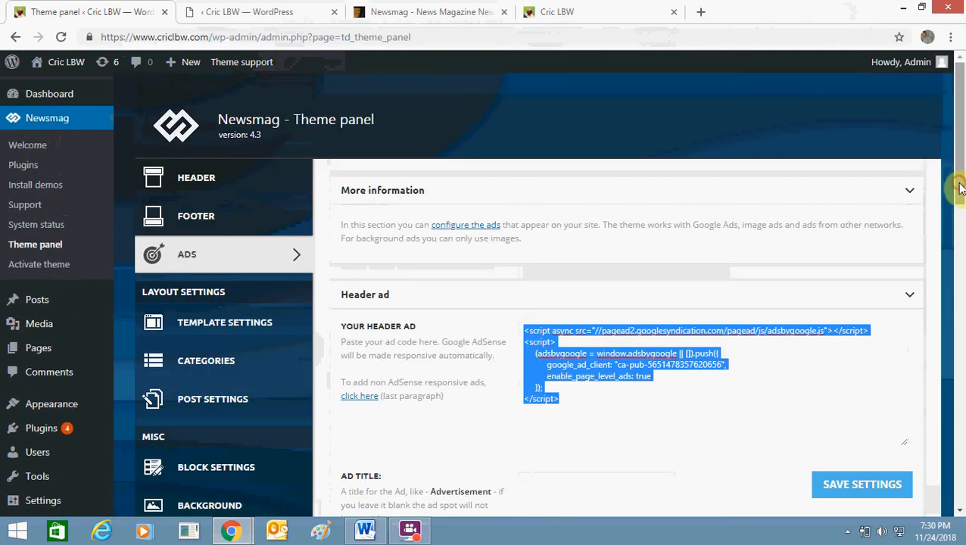
# Open the Big Grid block's settings in the tagDiv Composer page and look through the homepage layout.
pyautogui.click(235, 9)
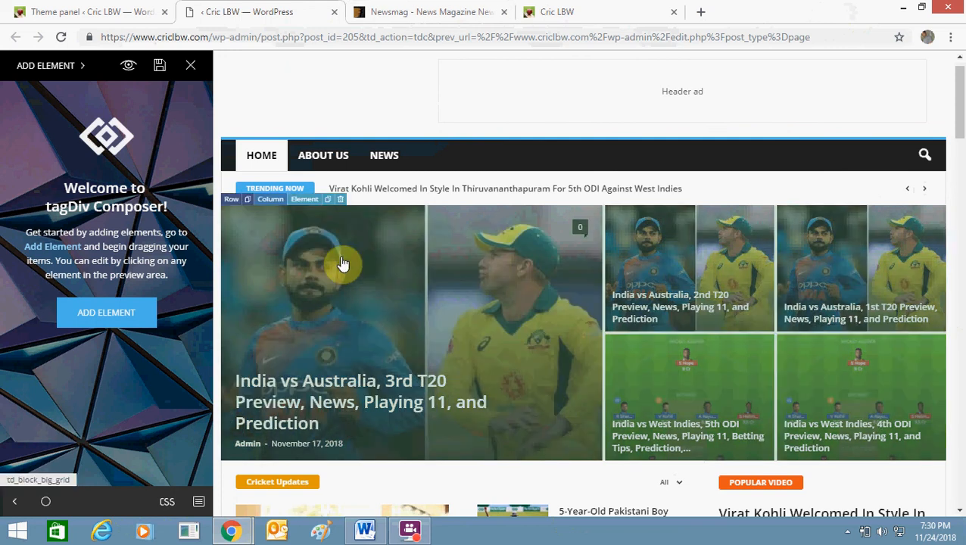
pyautogui.click(342, 263)
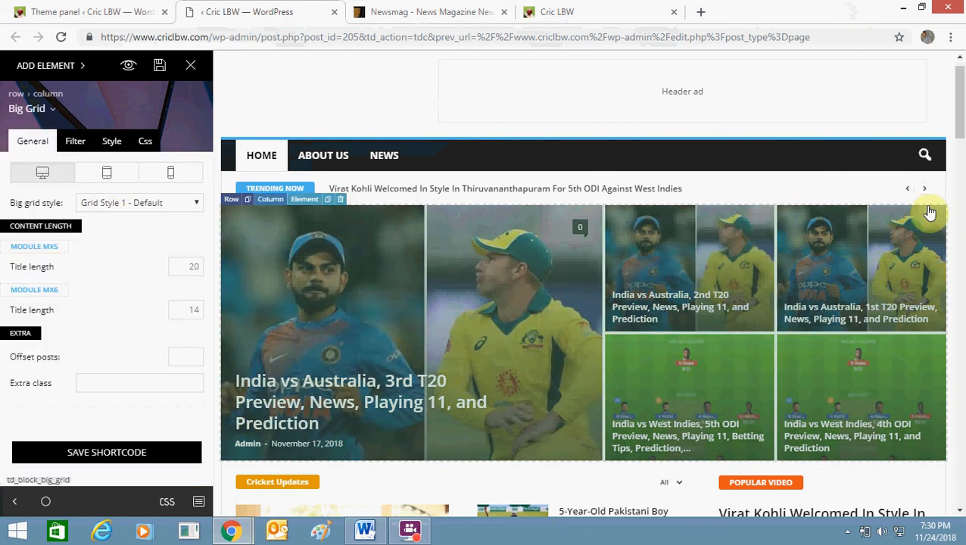
pyautogui.click(964, 164)
pyautogui.moveTo(964, 295); pyautogui.dragTo(963, 331)
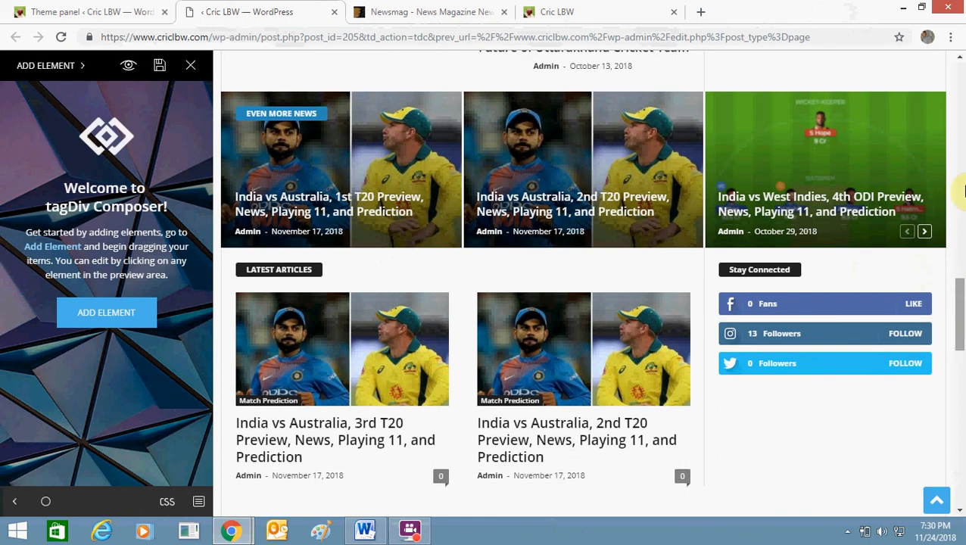
pyautogui.click(963, 173)
pyautogui.moveTo(964, 174); pyautogui.dragTo(964, 173)
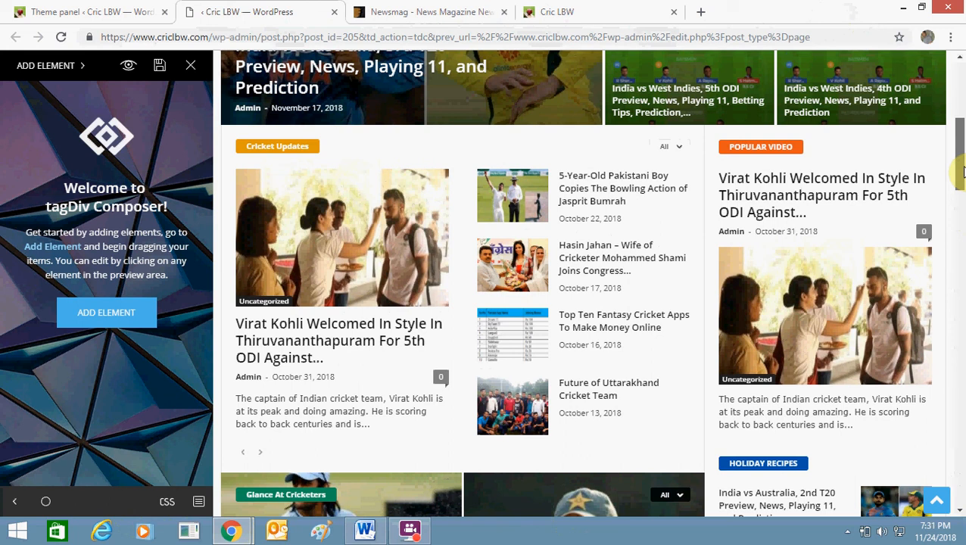
pyautogui.moveTo(962, 173); pyautogui.dragTo(960, 90)
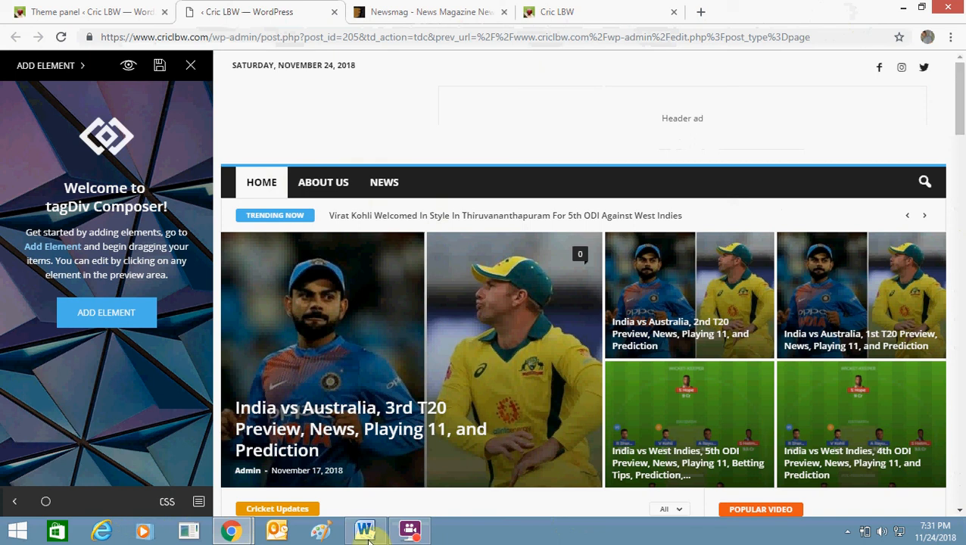
pyautogui.click(418, 533)
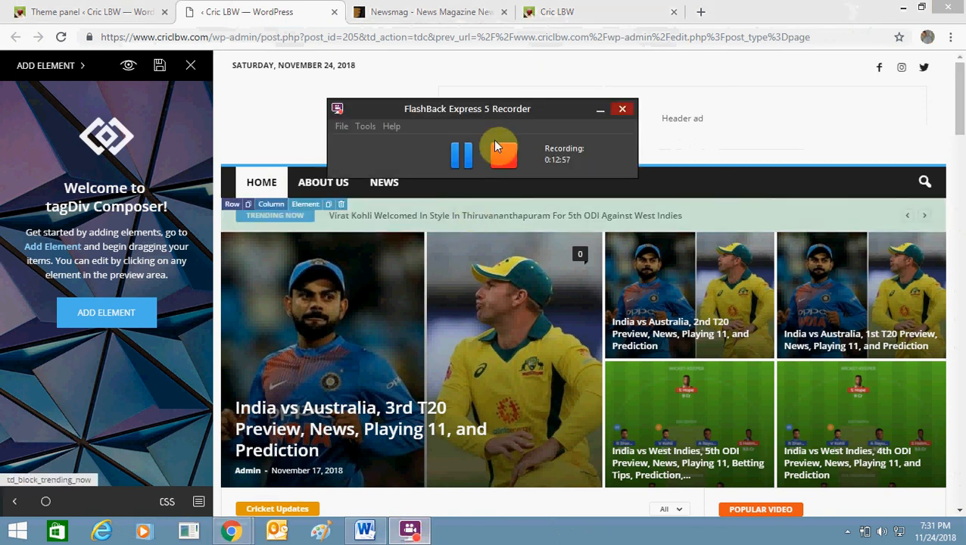